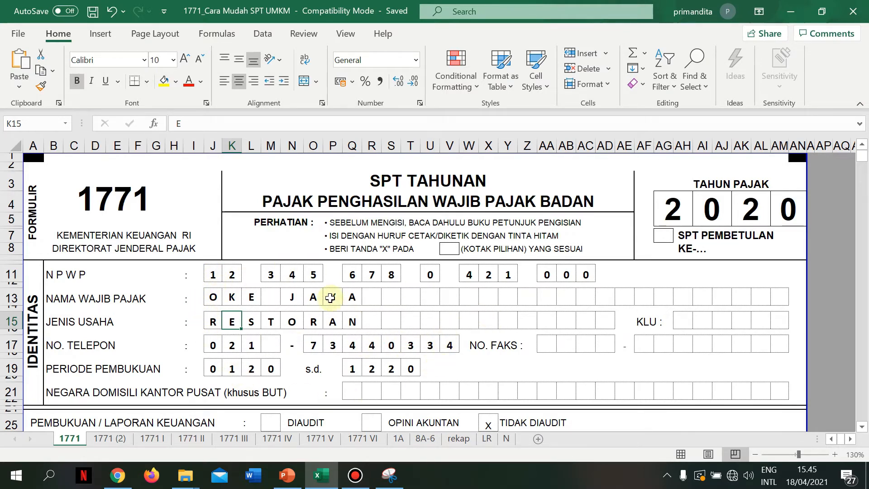
# Review the taxpayer identity sections on sheets 1771 and 1771 I.
pyautogui.scroll(-2, 330, 298)
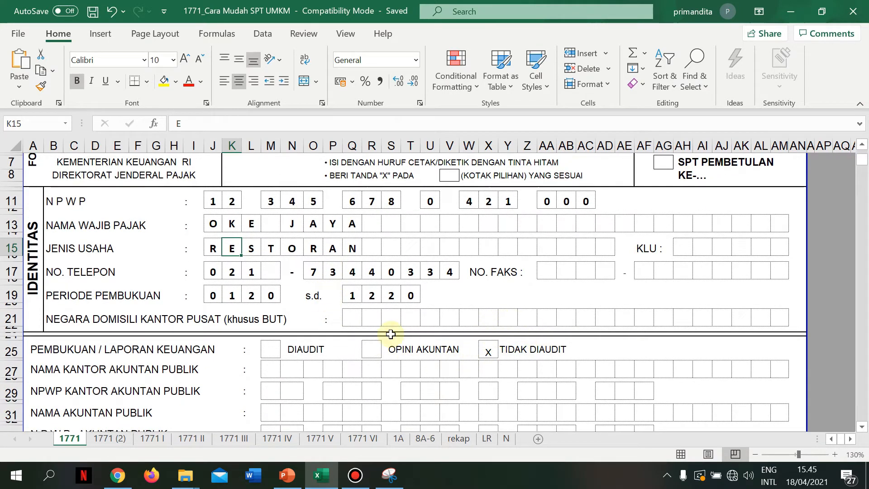
pyautogui.scroll(2, 391, 334)
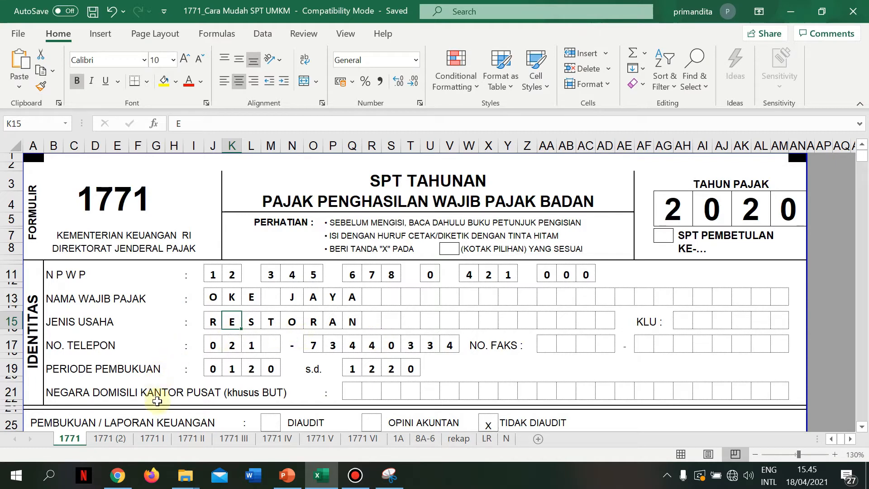
pyautogui.click(160, 442)
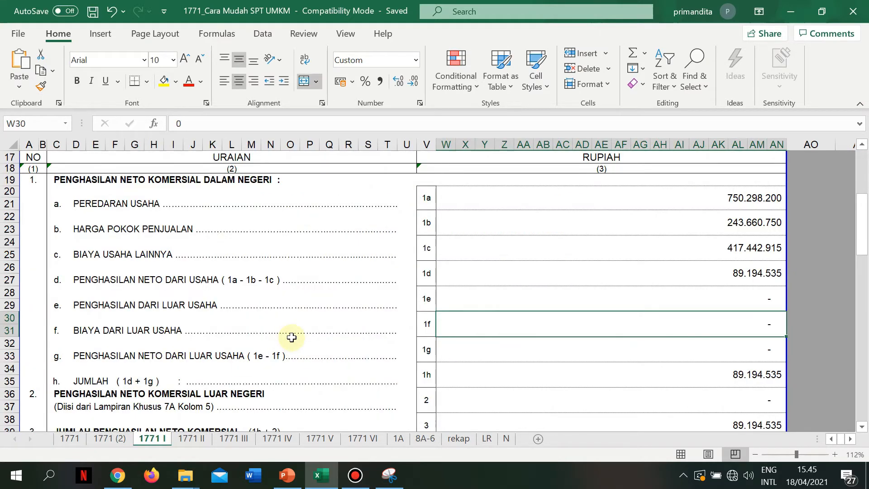
pyautogui.scroll(5, 291, 338)
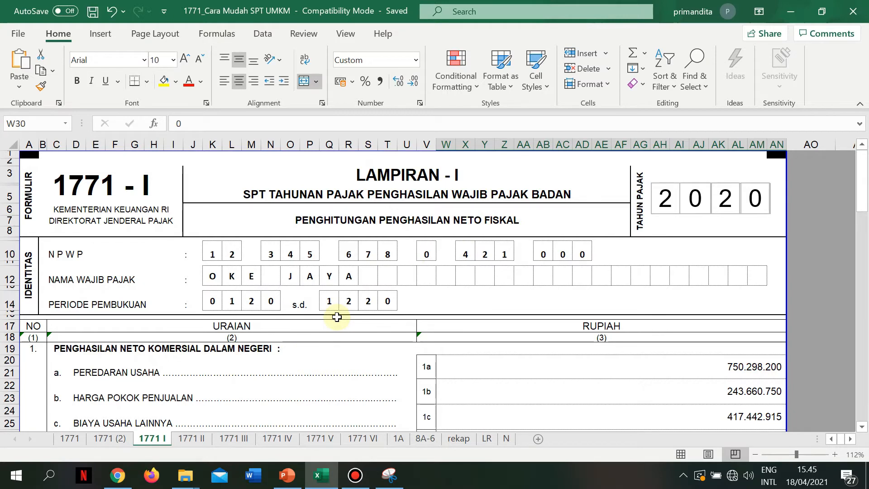
pyautogui.scroll(-1, 335, 315)
# Compare Peredaran Usaha in line 1a of sheet 1771 I with Pendapatan usaha in the LR income statement.
pyautogui.click(121, 365)
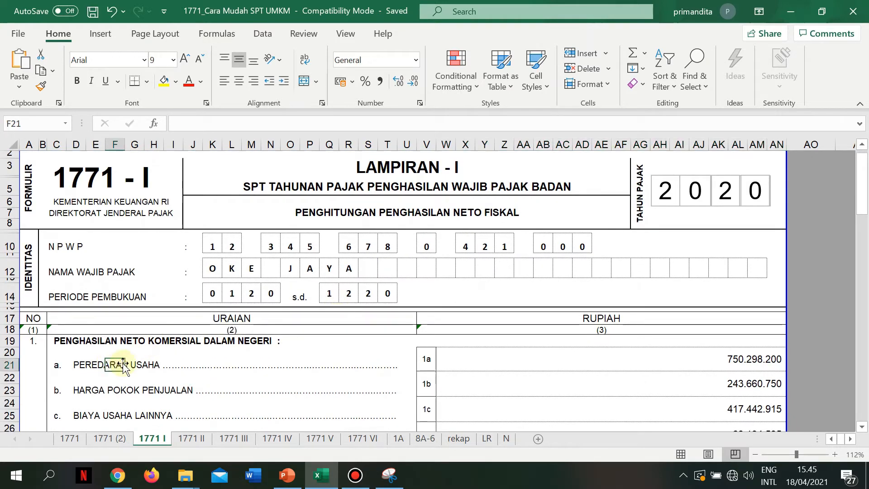
pyautogui.click(526, 361)
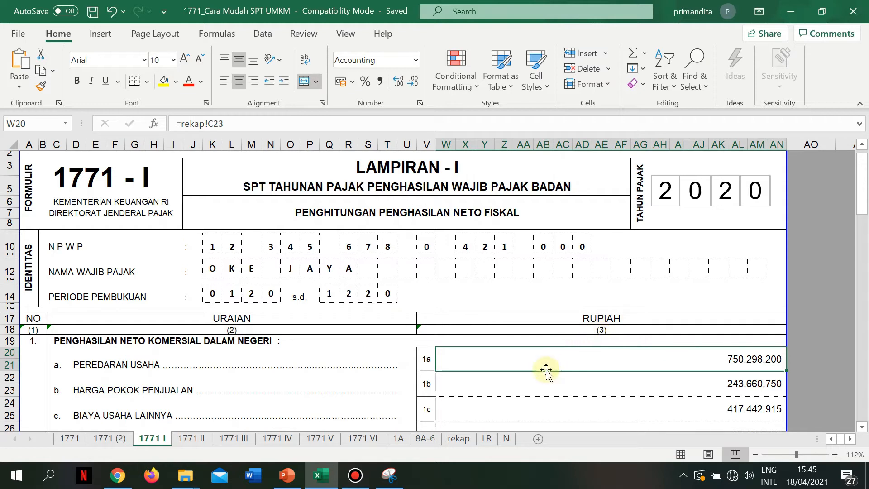
pyautogui.click(97, 354)
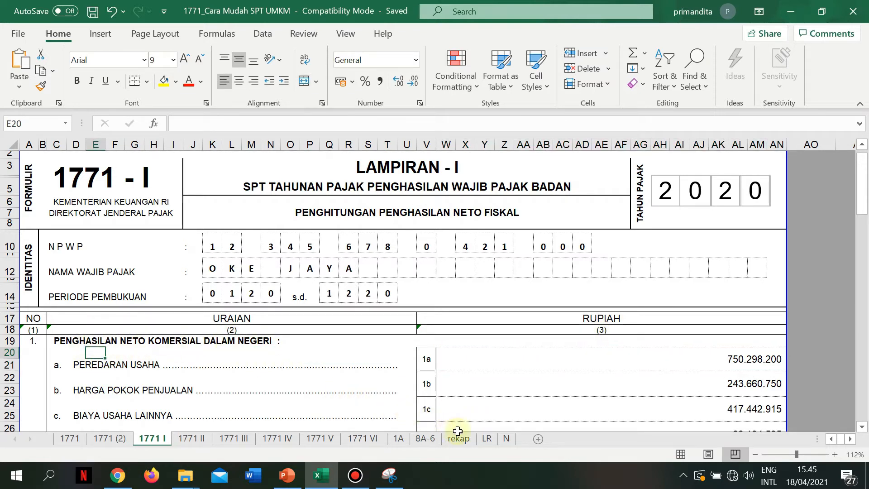
pyautogui.click(486, 438)
pyautogui.click(344, 292)
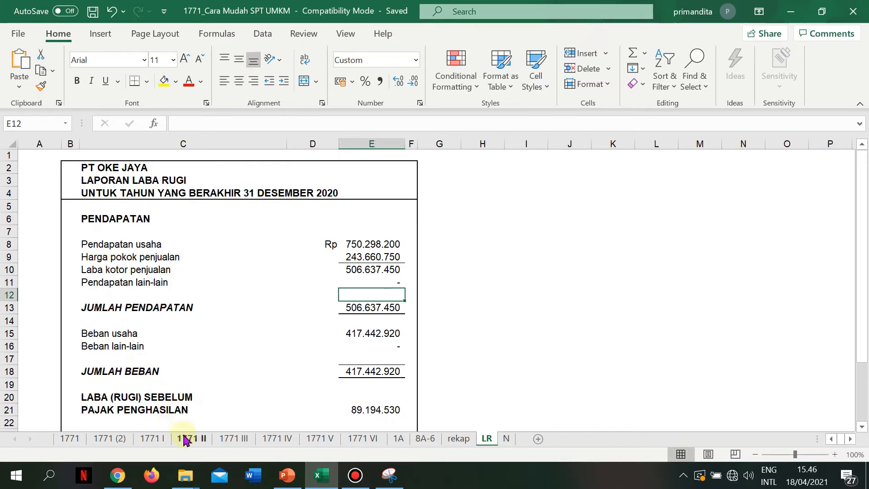
pyautogui.click(151, 438)
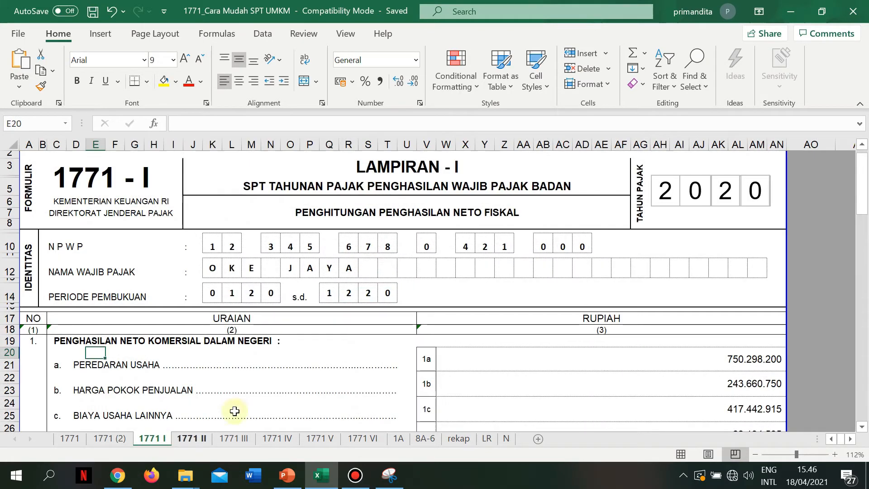
pyautogui.click(661, 359)
# Examine the domestic commercial net income lines 1b through 3 on sheet 1771 I, including Jumlah Penghasilan Neto Komersial.
pyautogui.scroll(-1, 661, 359)
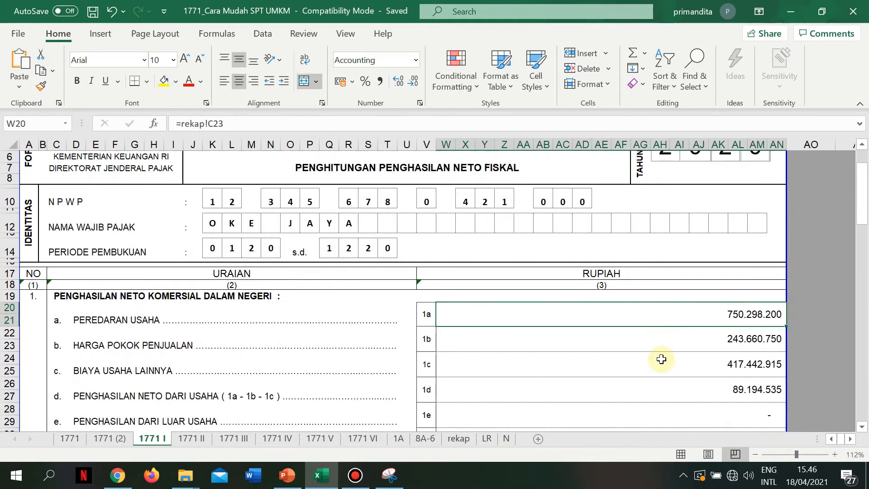
pyautogui.click(553, 336)
pyautogui.click(543, 369)
pyautogui.scroll(-1, 543, 370)
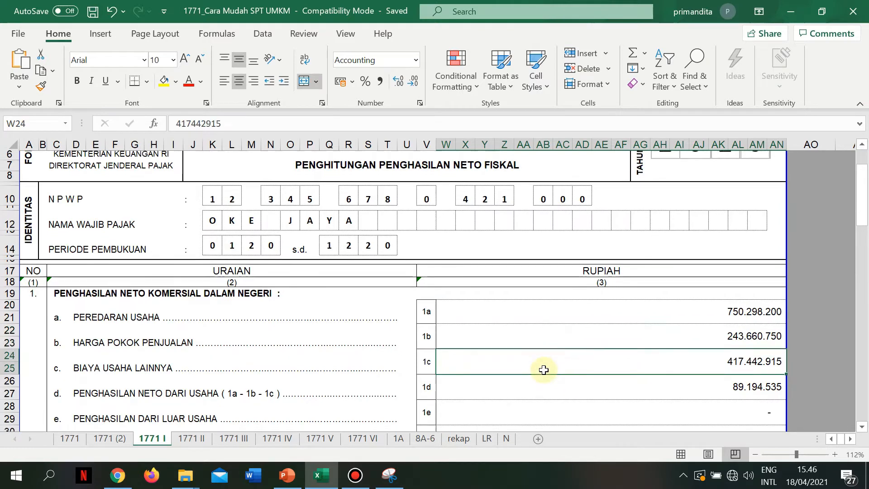
pyautogui.scroll(-3, 543, 370)
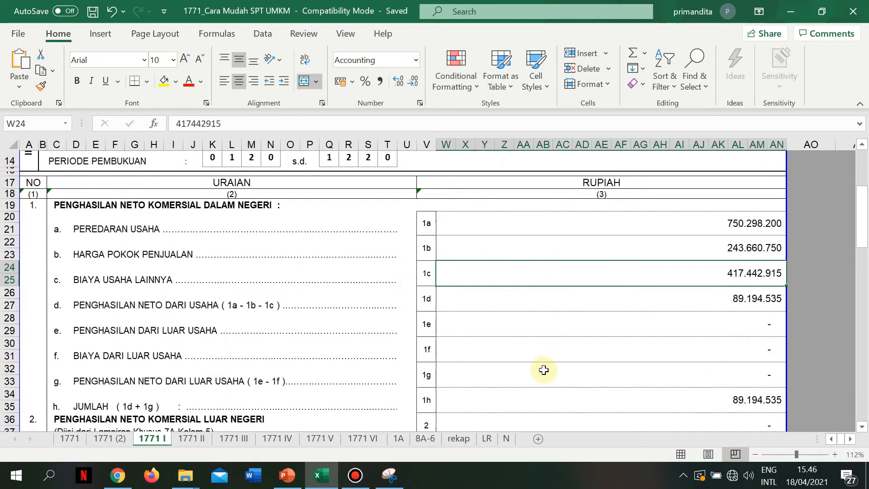
pyautogui.scroll(-2, 544, 370)
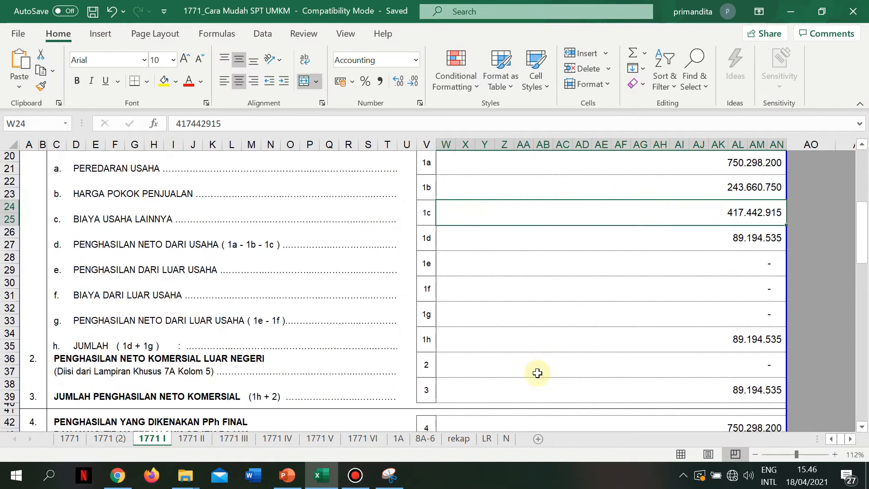
pyautogui.click(695, 394)
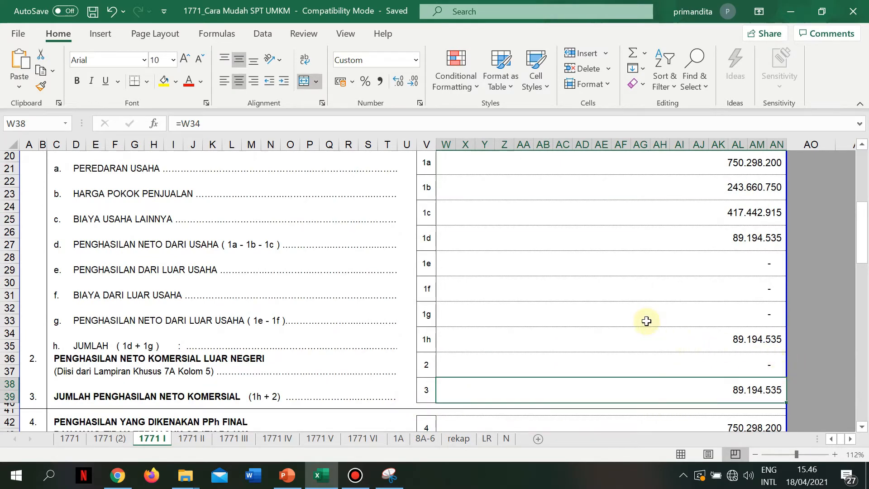
pyautogui.scroll(1, 647, 321)
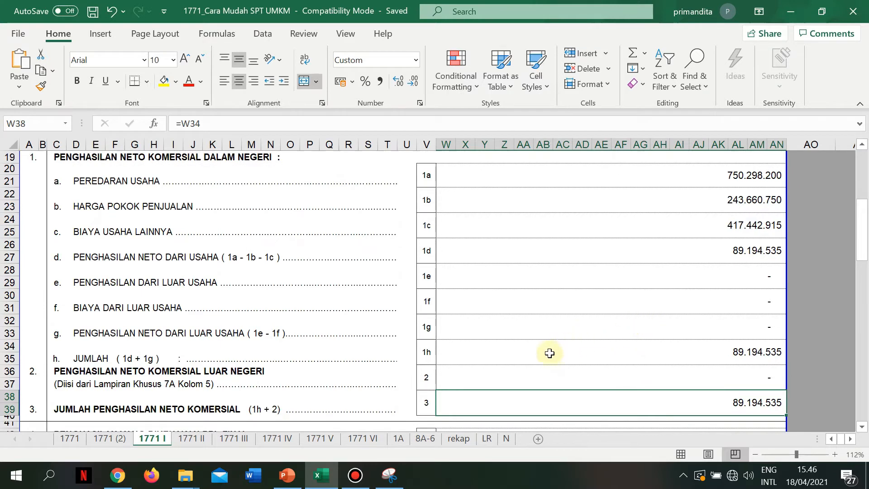
# Check the expense and pre-tax profit lines in the LR income statement against section 1 of sheet 1771 I.
pyautogui.click(487, 438)
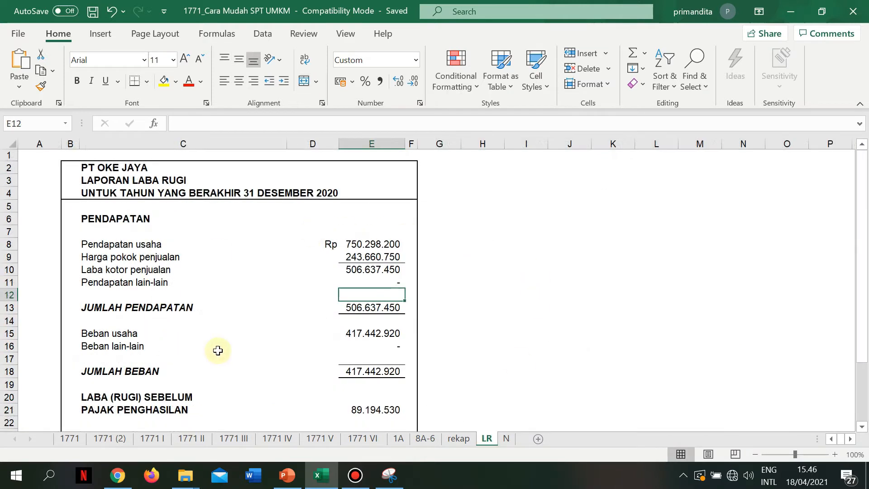
pyautogui.scroll(-1, 310, 337)
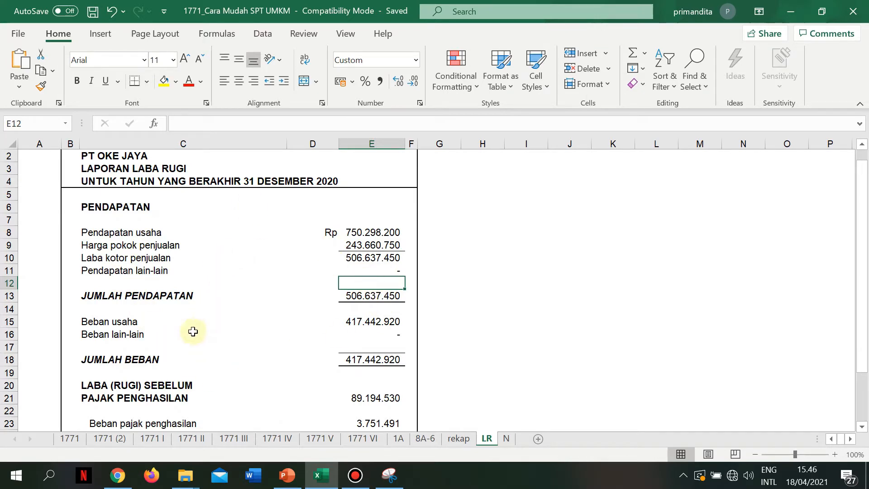
pyautogui.click(162, 441)
pyautogui.scroll(4, 229, 422)
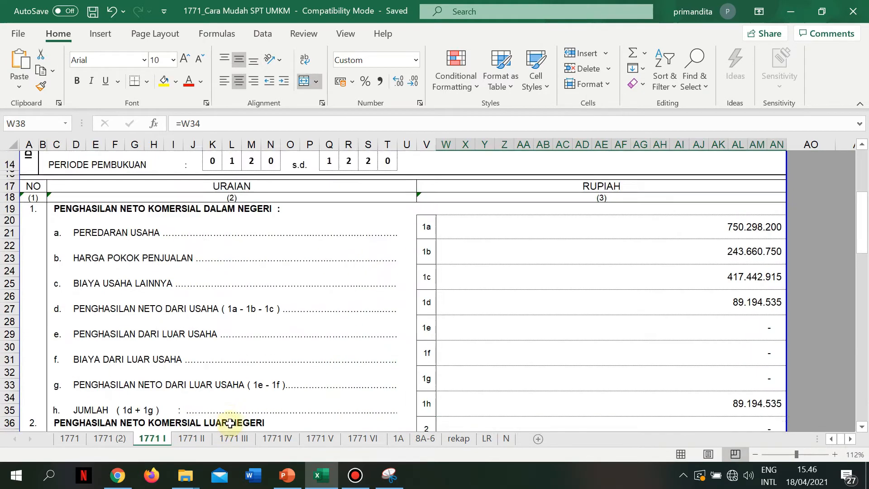
# Inspect line 4, income subject to PPh Final, on sheet 1771 I and compare it with its source in line 1a.
pyautogui.scroll(-2, 229, 421)
pyautogui.scroll(-4, 229, 423)
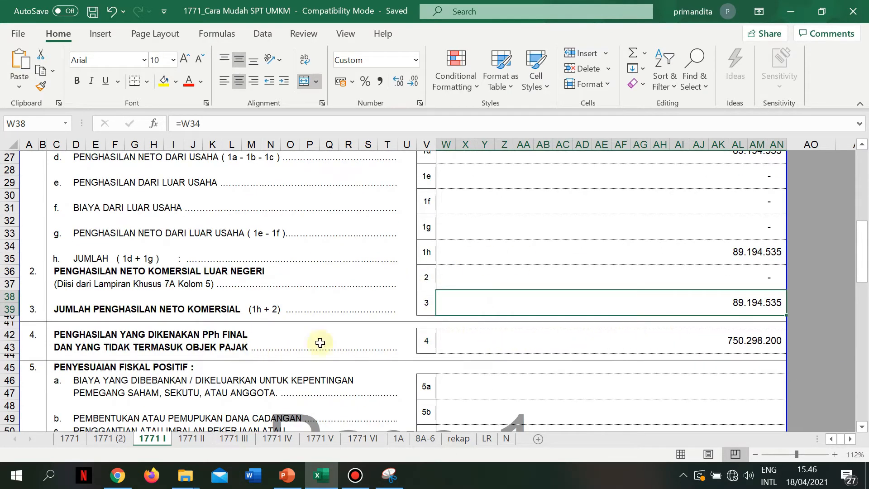
pyautogui.click(442, 340)
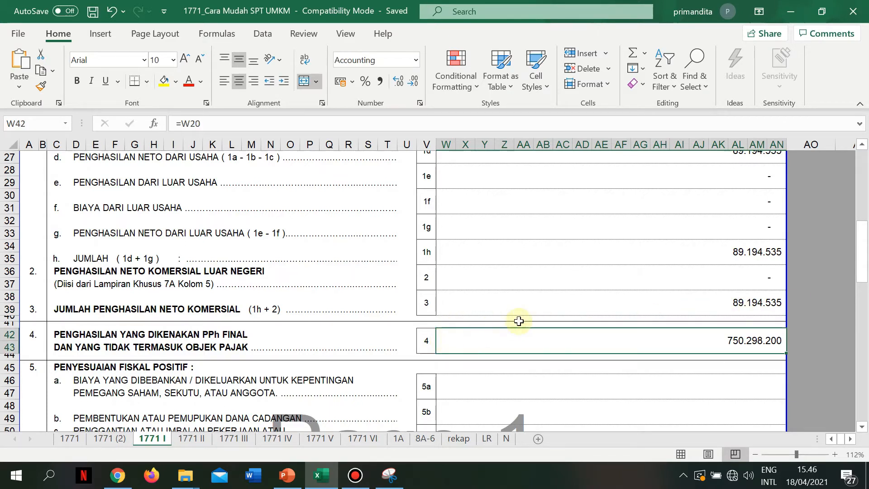
pyautogui.scroll(1, 495, 307)
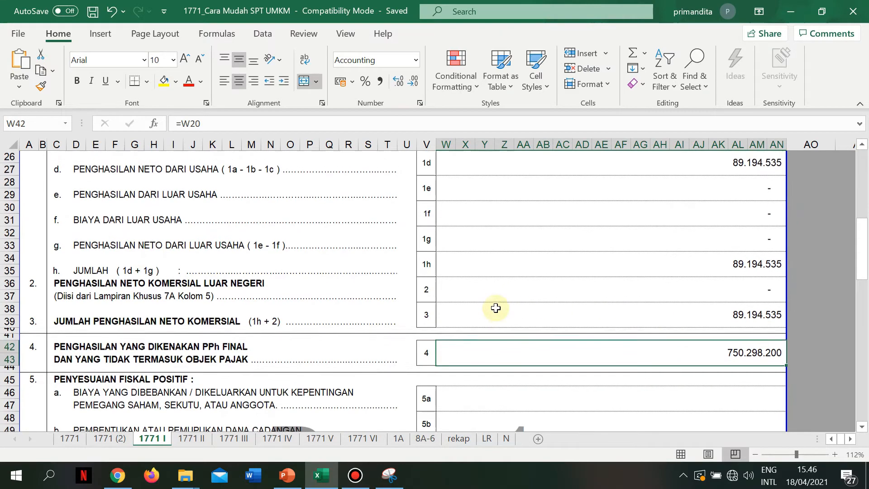
pyautogui.scroll(3, 495, 308)
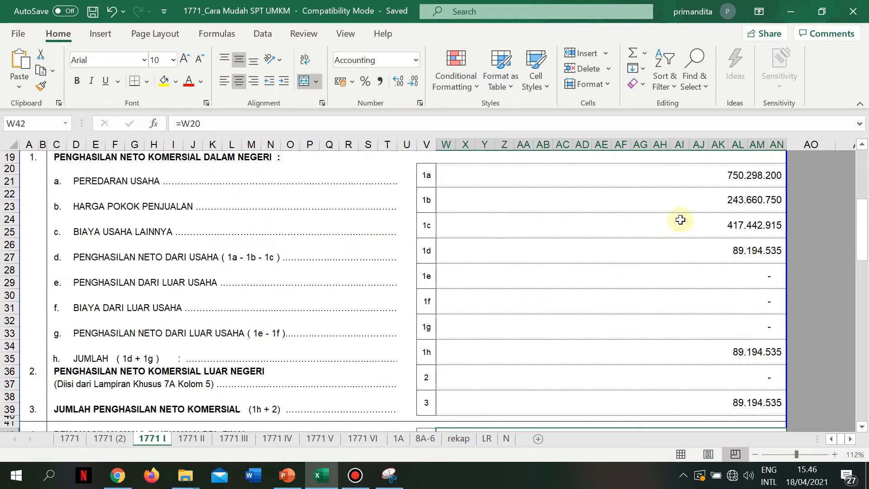
pyautogui.click(746, 174)
pyautogui.scroll(-2, 691, 259)
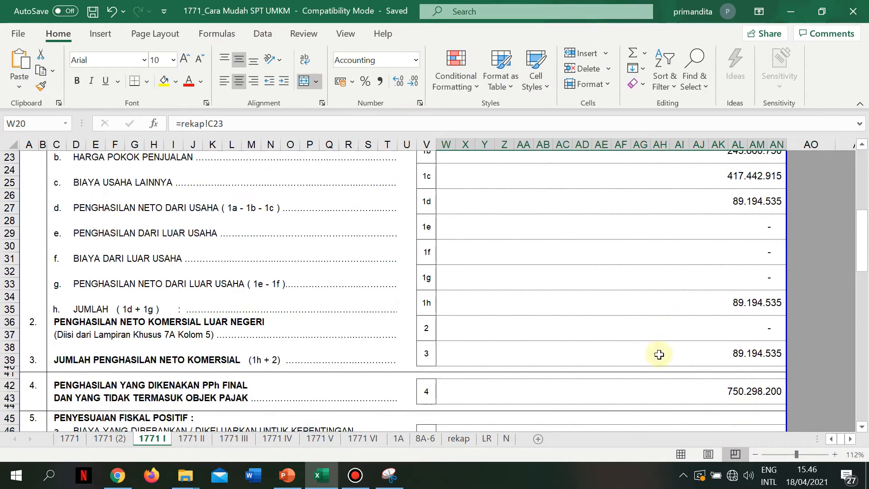
pyautogui.click(766, 392)
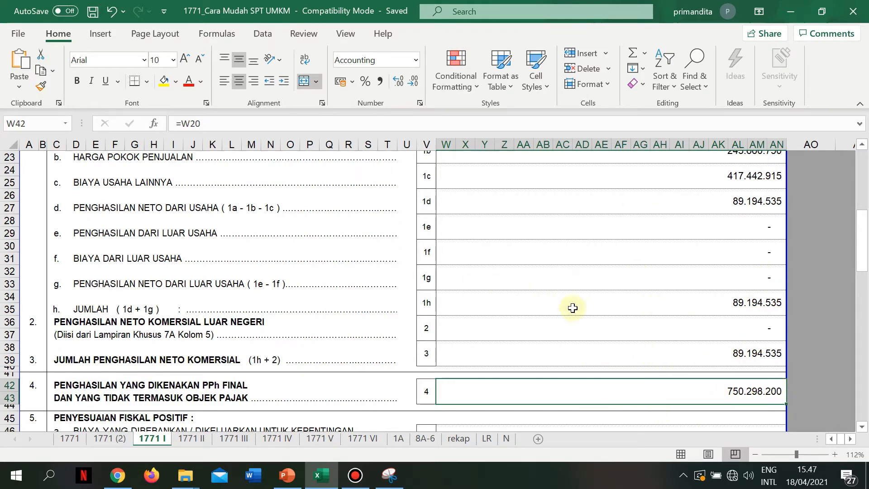
# Review the fiscal adjustment sections 5 and 6 through fiscal net income in line 8 on sheet 1771 I.
pyautogui.scroll(-6, 482, 347)
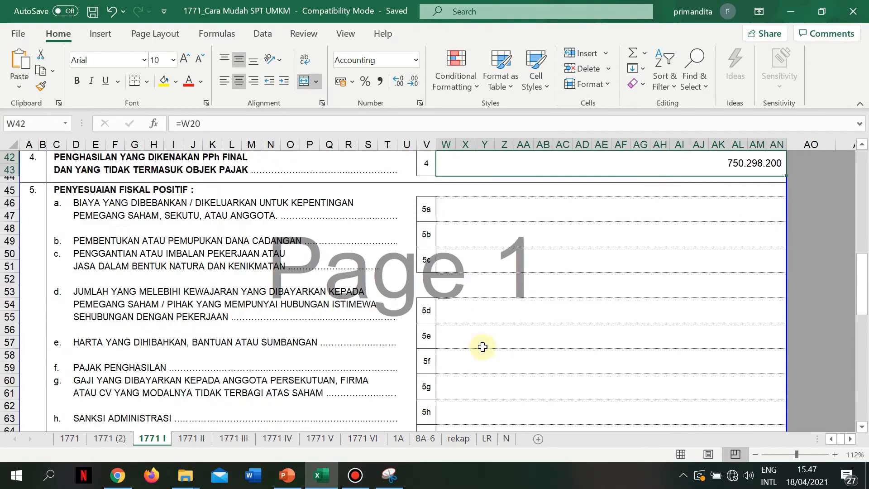
pyautogui.scroll(-12, 482, 347)
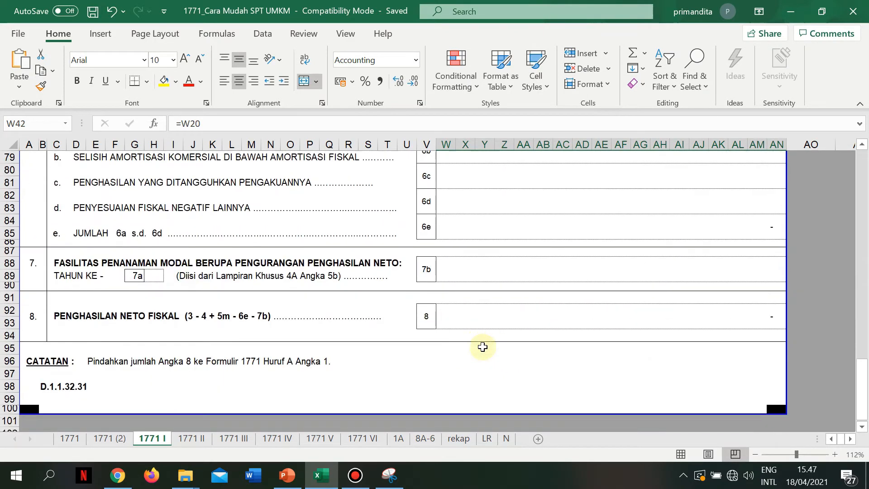
pyautogui.scroll(11, 482, 347)
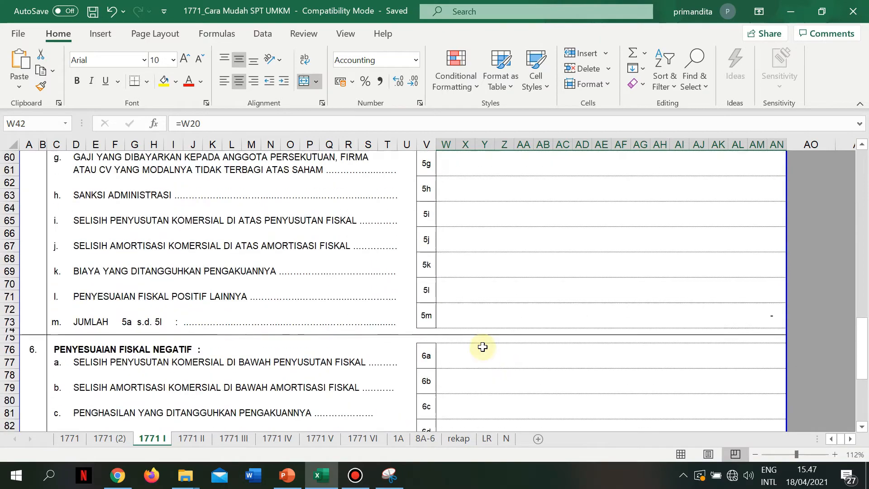
pyautogui.scroll(8, 483, 347)
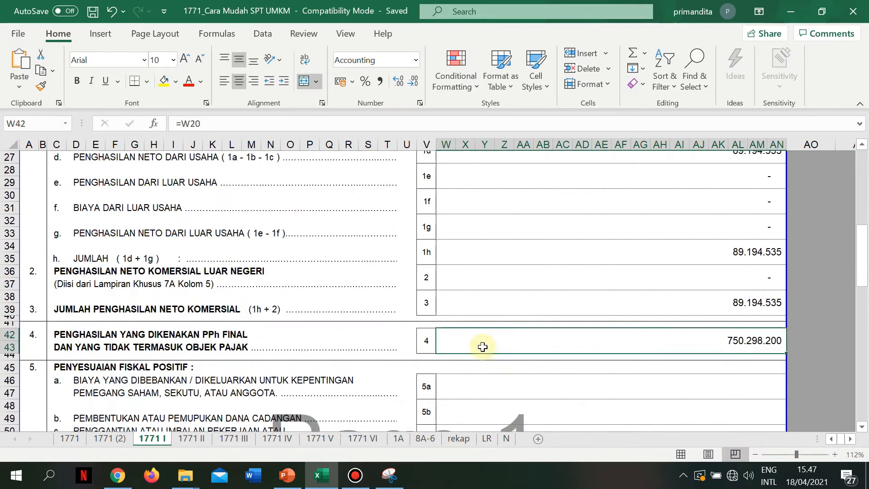
pyautogui.scroll(1, 482, 347)
pyautogui.scroll(-2, 483, 346)
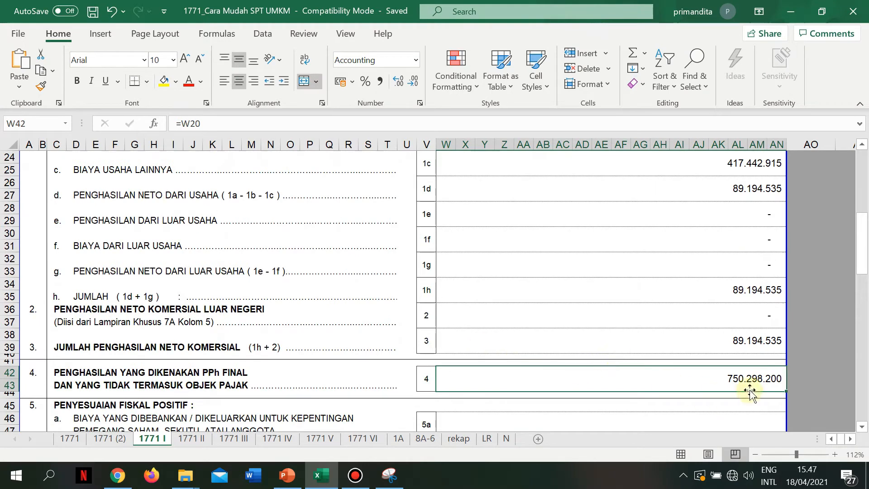
# Compare the cost breakdown on sheet 1771 II with Harga pokok penjualan and Beban usaha on the LR sheet.
pyautogui.click(192, 439)
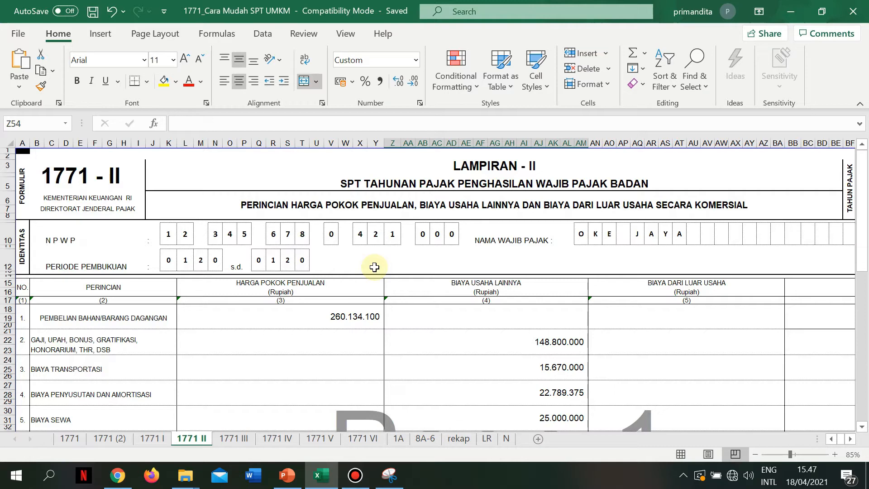
pyautogui.scroll(-3, 374, 267)
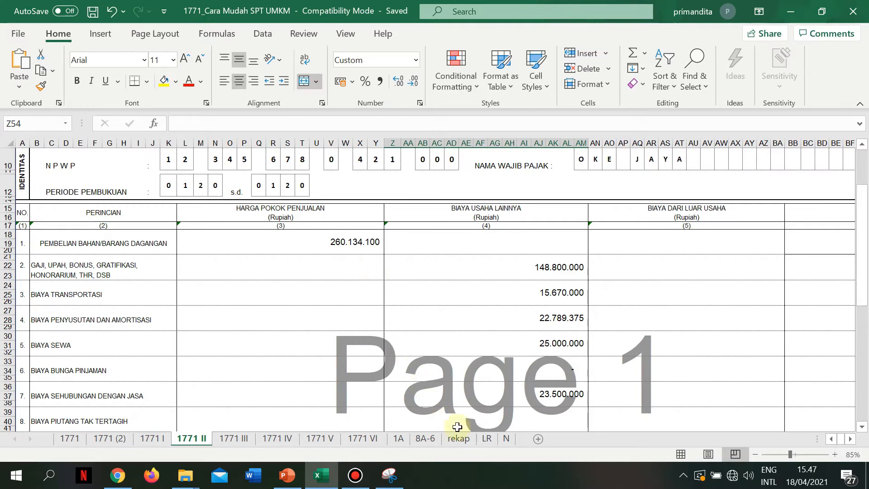
pyautogui.click(486, 439)
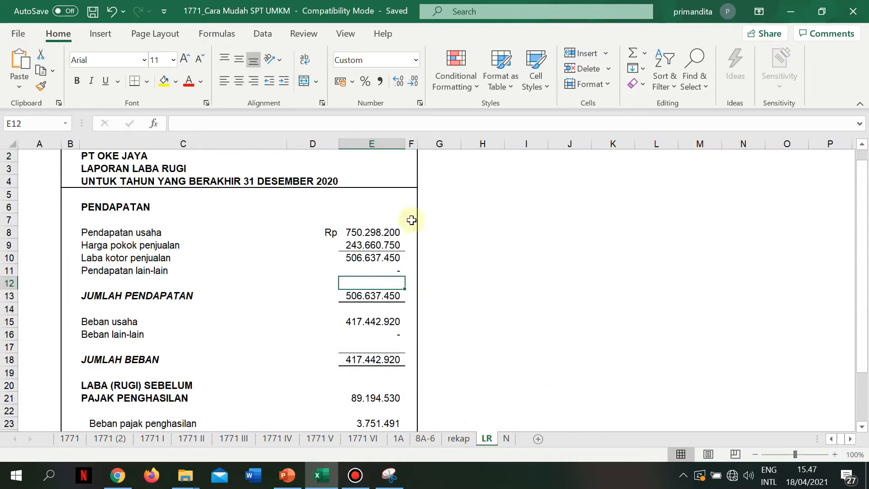
pyautogui.click(295, 262)
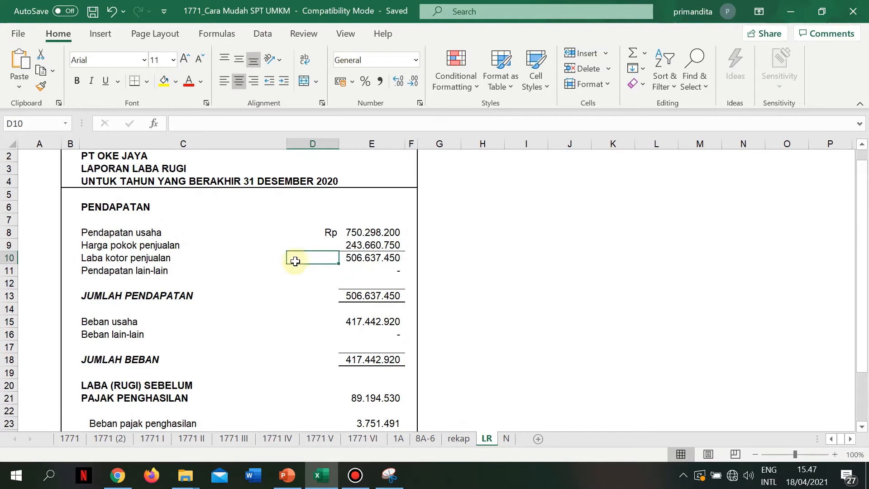
pyautogui.click(190, 439)
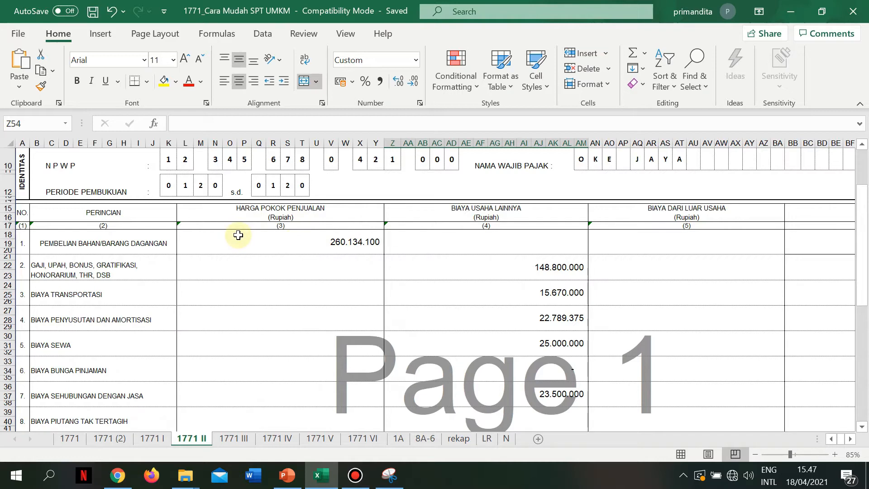
pyautogui.scroll(-1, 347, 216)
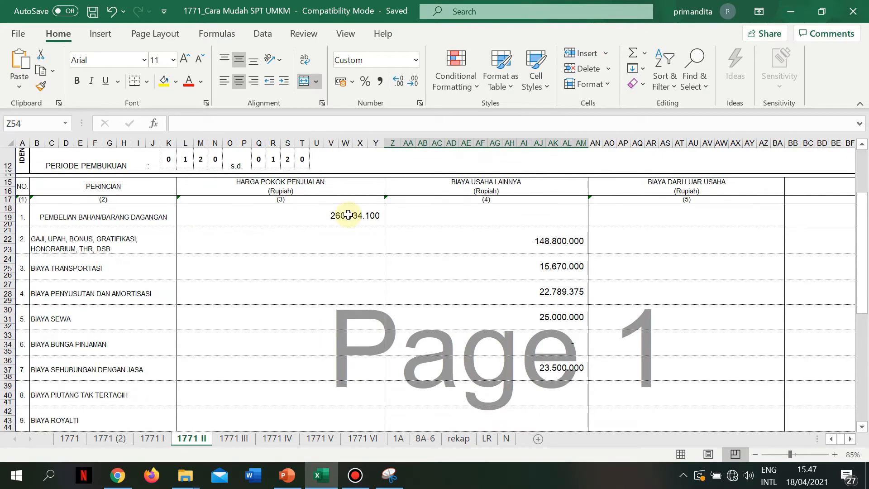
# Review the Harga pokok penjualan and Biaya usaha lainnya columns on sheet 1771 II, from merchandise purchases through closing inventory.
pyautogui.scroll(-5, 329, 242)
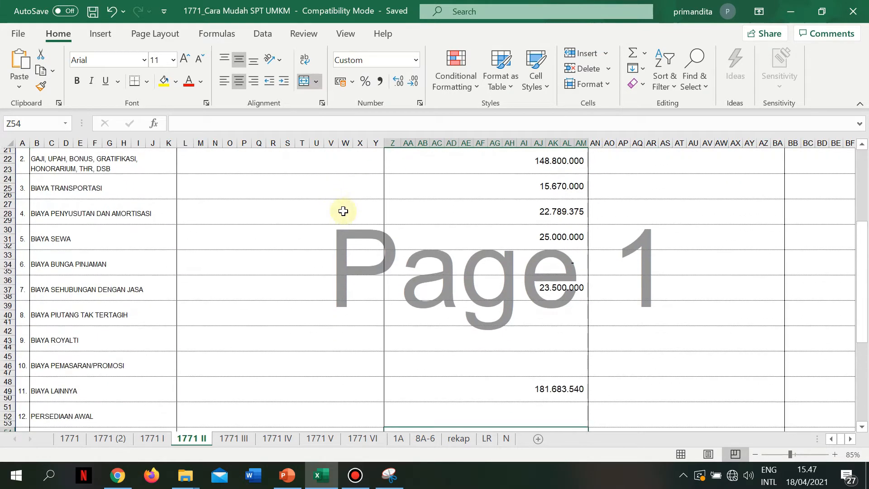
pyautogui.scroll(-1, 335, 383)
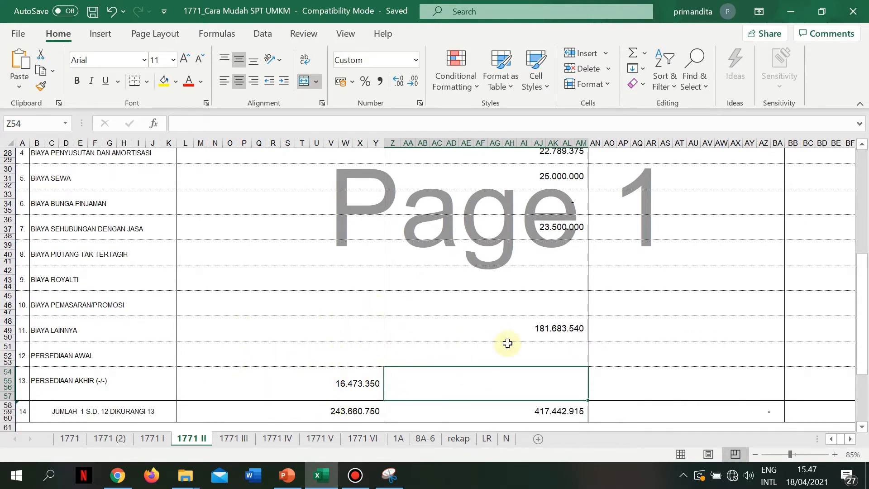
pyautogui.scroll(3, 558, 326)
pyautogui.scroll(2, 560, 325)
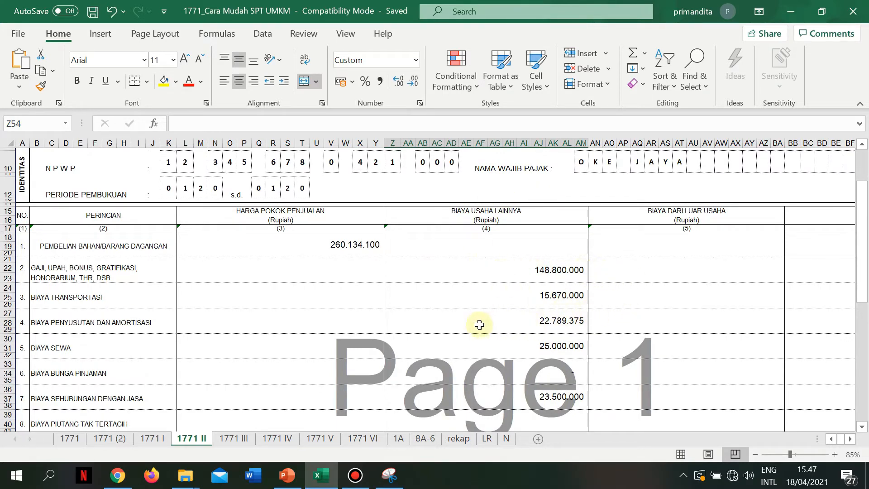
pyautogui.scroll(-2, 601, 334)
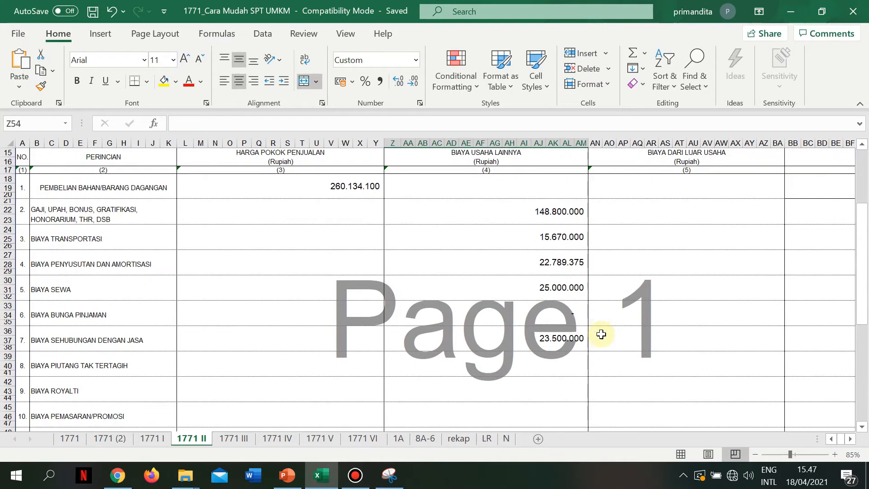
pyautogui.scroll(-2, 601, 334)
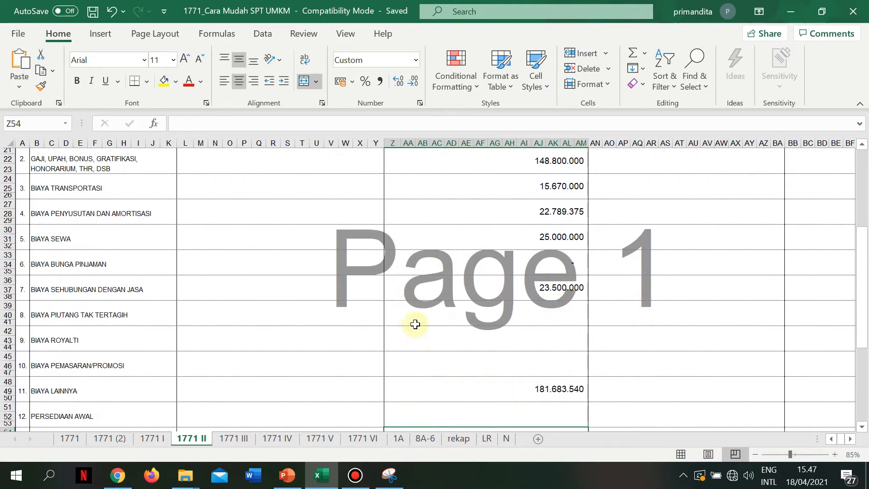
pyautogui.scroll(1, 558, 313)
pyautogui.scroll(3, 559, 312)
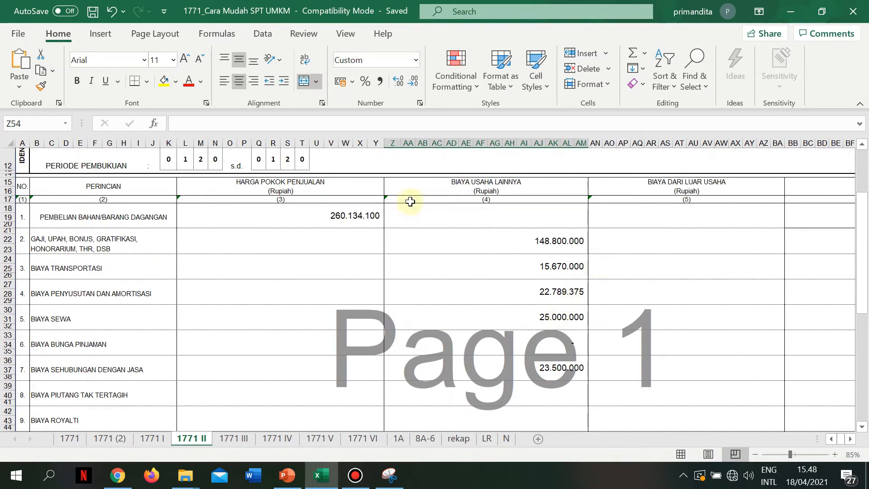
pyautogui.scroll(3, 346, 260)
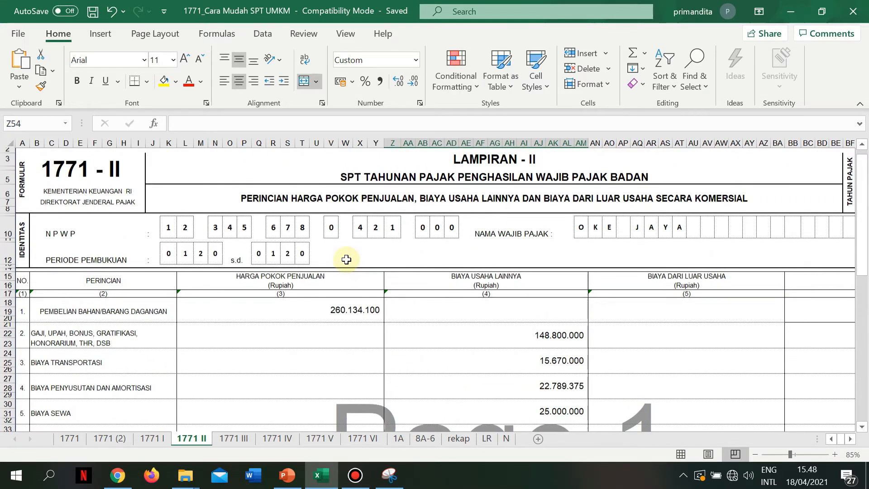
# Look through the full cost list on sheet 1771 II down to the line 14 total and the notes beneath it.
pyautogui.scroll(-7, 346, 259)
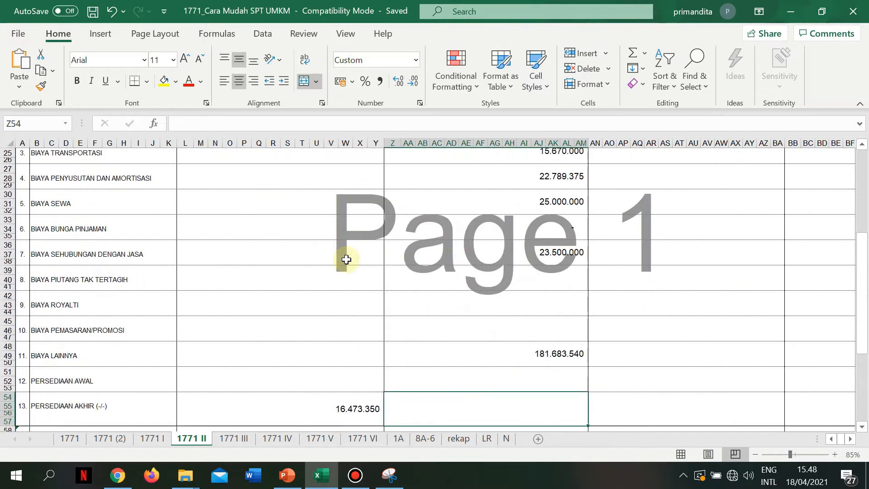
pyautogui.scroll(-3, 346, 259)
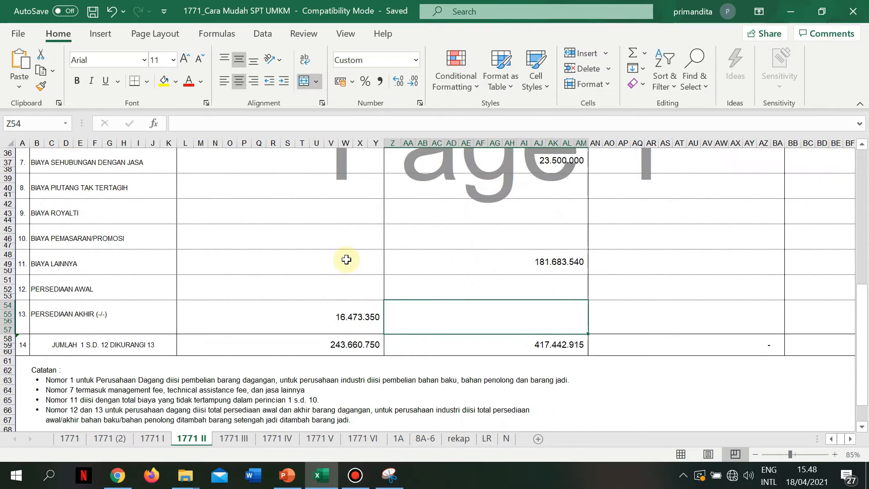
pyautogui.scroll(5, 347, 259)
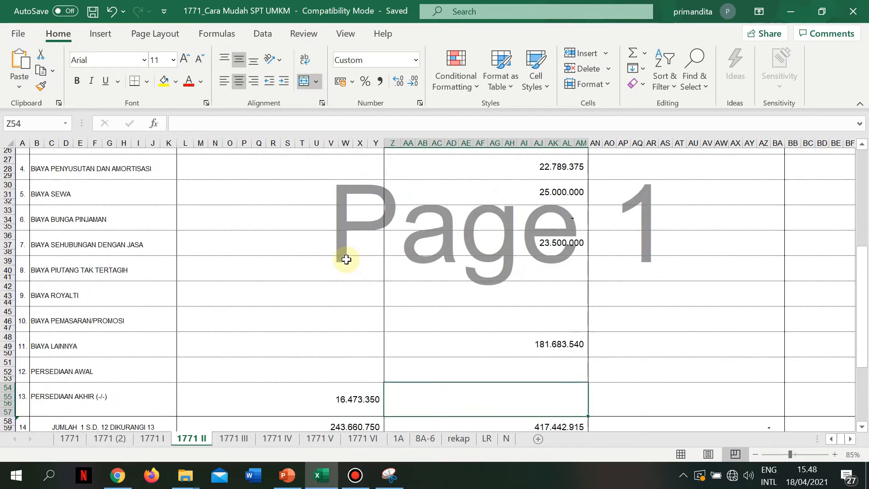
pyautogui.scroll(6, 346, 260)
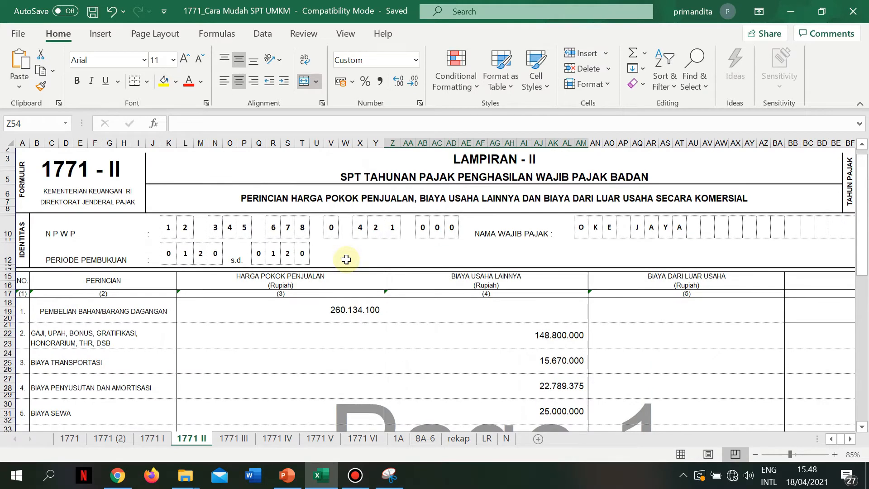
# Inspect the depreciation, rent, loan interest and service expense entries in lines 4 to 7 of sheet 1771 II.
pyautogui.scroll(-3, 346, 259)
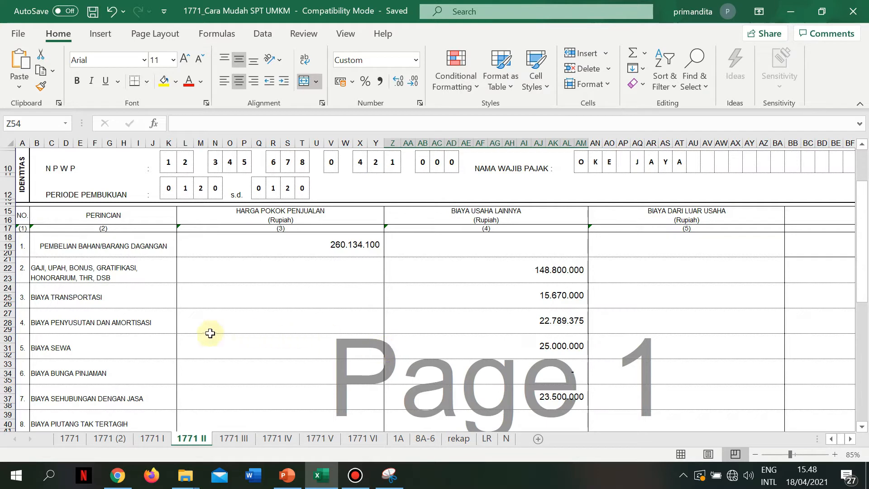
pyautogui.click(102, 324)
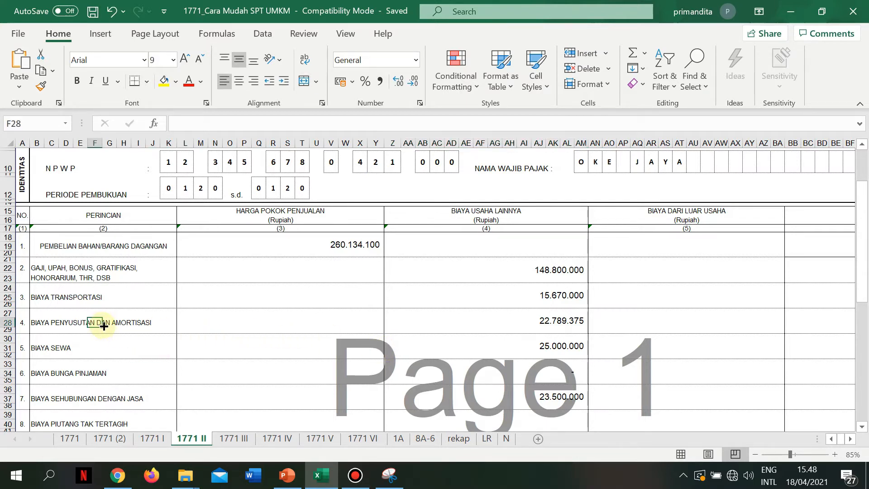
pyautogui.click(37, 346)
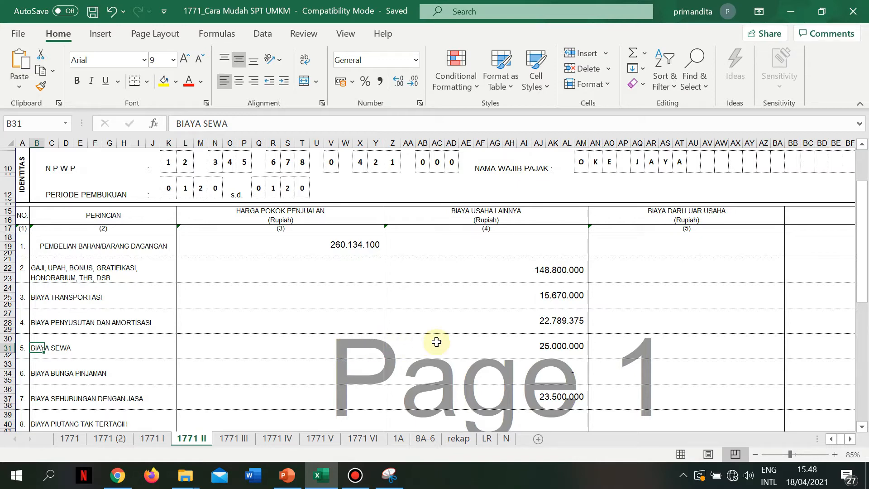
pyautogui.scroll(-1, 181, 357)
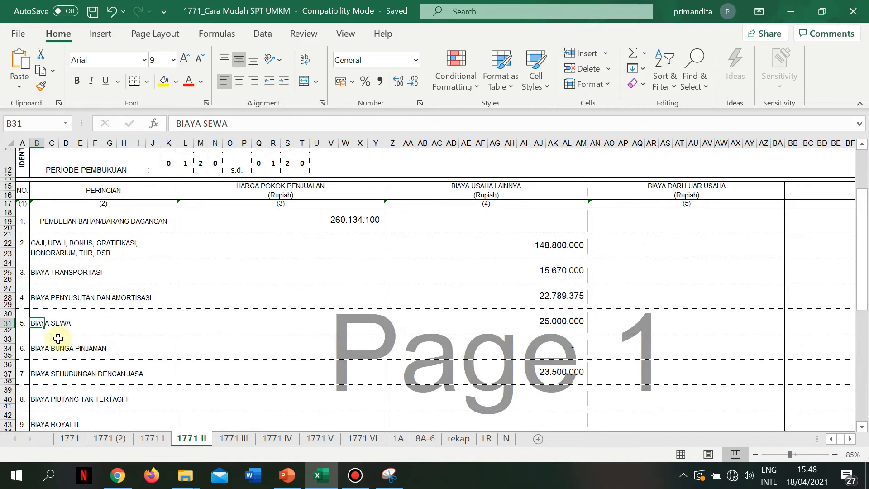
pyautogui.click(344, 348)
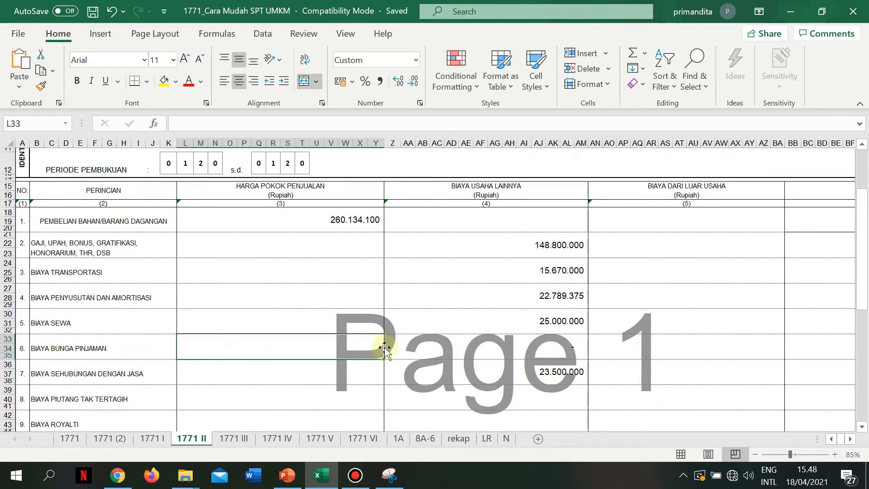
pyautogui.click(479, 344)
pyautogui.scroll(-1, 477, 345)
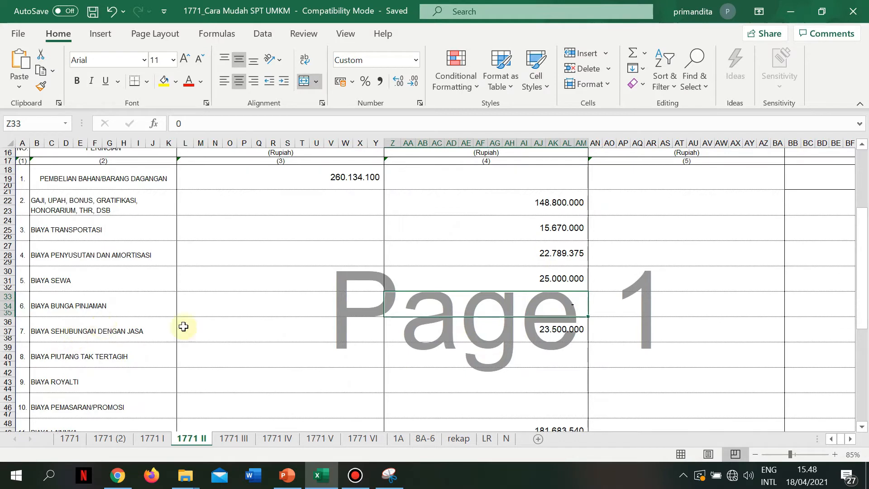
pyautogui.click(556, 335)
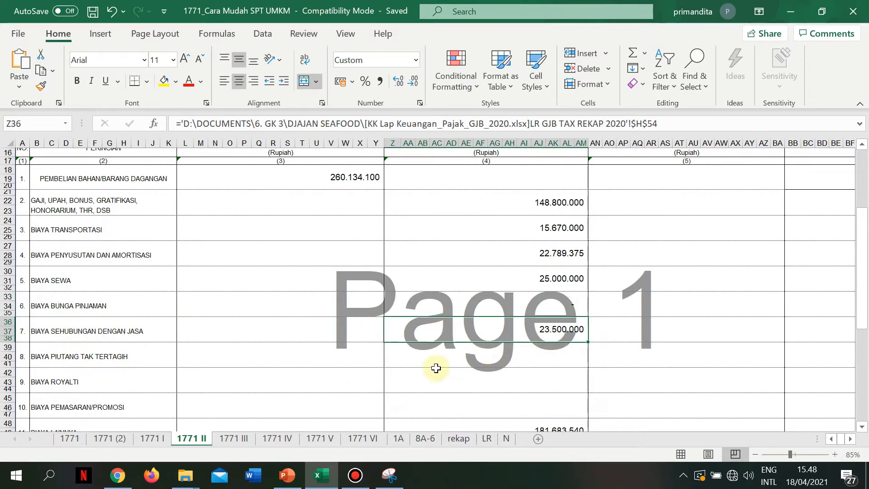
pyautogui.scroll(3, 511, 305)
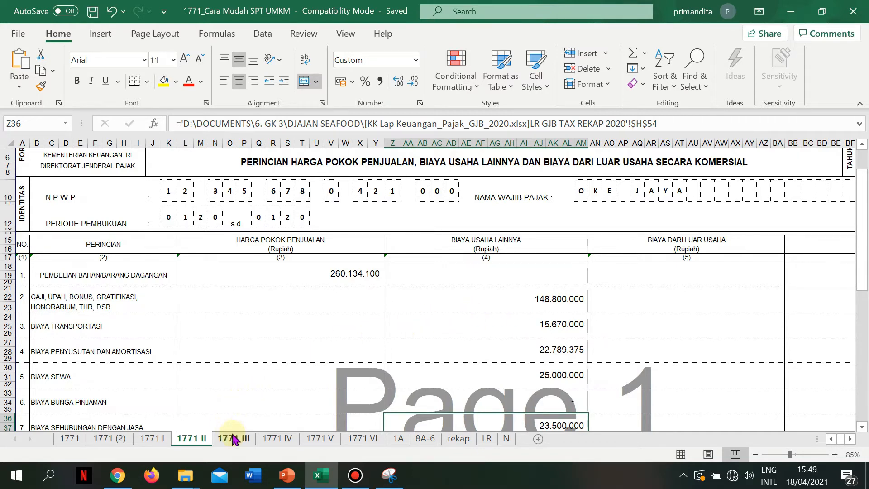
# Examine the line 14 grand total and its formula in the Jumlah column of sheet 1771 II, including the amounts above it.
pyautogui.scroll(-6, 417, 383)
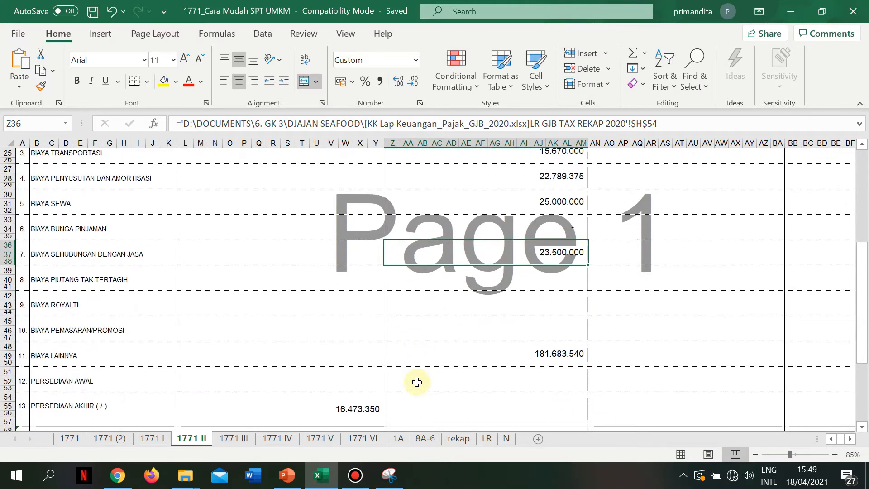
pyautogui.scroll(-1, 417, 382)
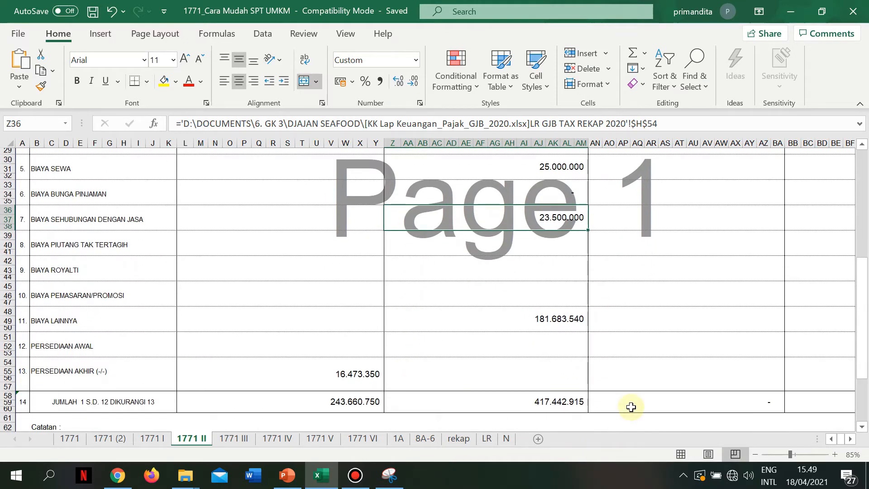
pyautogui.hscroll(5, 631, 406)
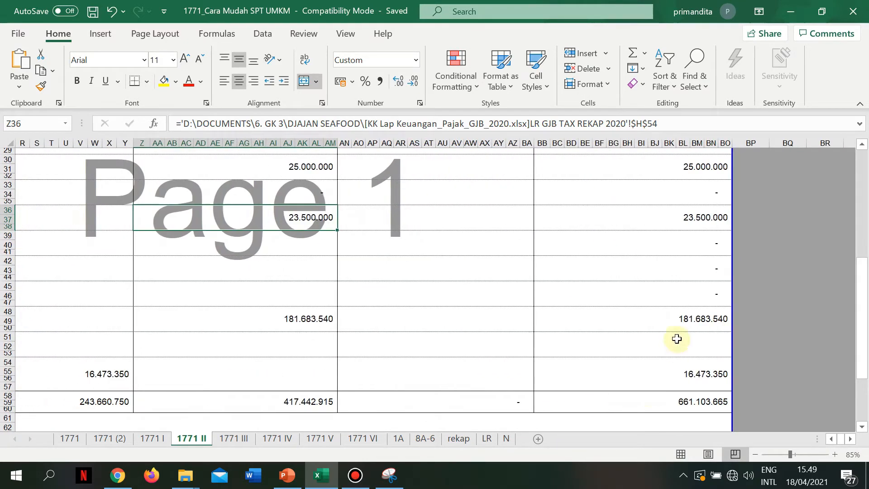
pyautogui.click(673, 398)
pyautogui.scroll(2, 672, 396)
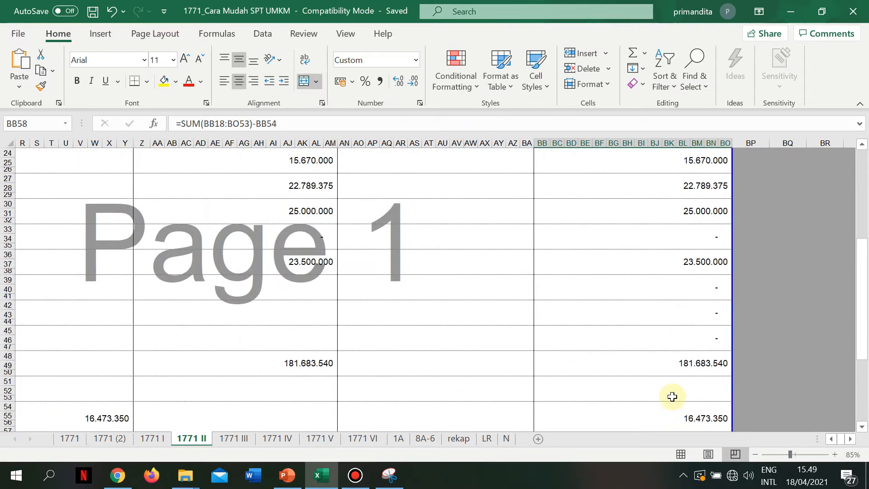
pyautogui.scroll(4, 672, 397)
pyautogui.scroll(4, 672, 397)
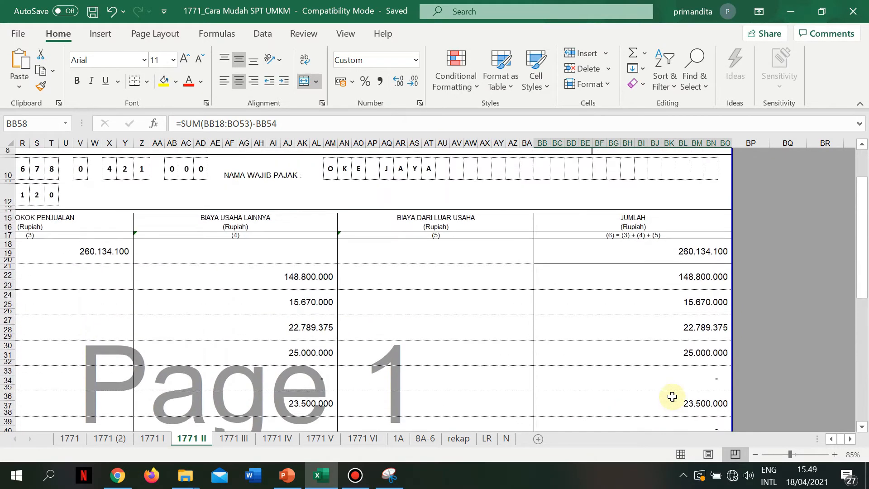
# Review the domestic tax credit table on sheet 1771 III from its first row through the JUMLAH row and notes.
pyautogui.click(233, 438)
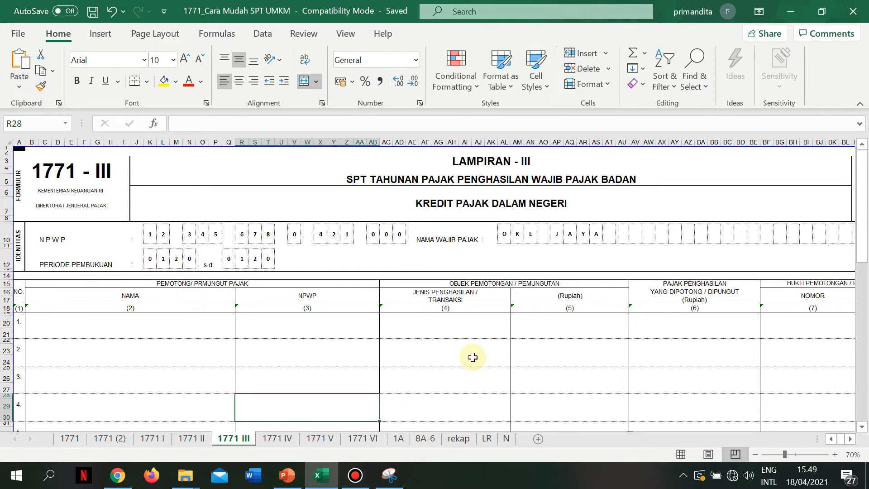
pyautogui.scroll(-5, 243, 324)
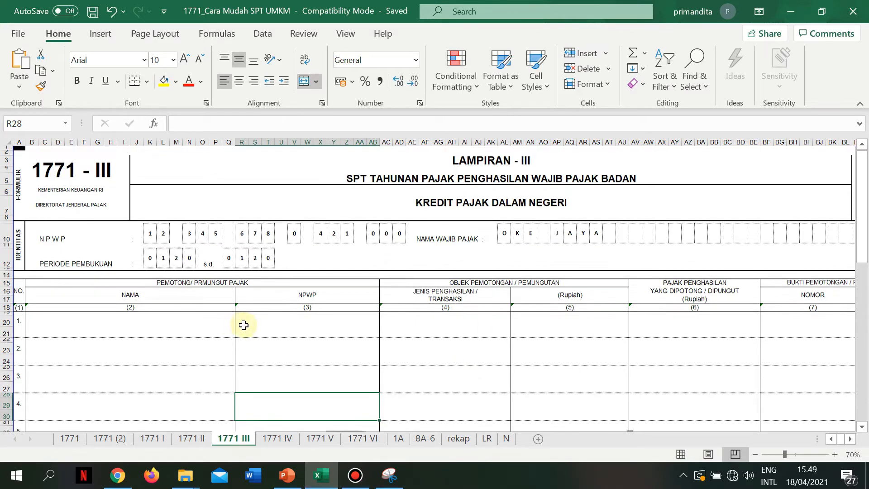
pyautogui.scroll(-8, 245, 325)
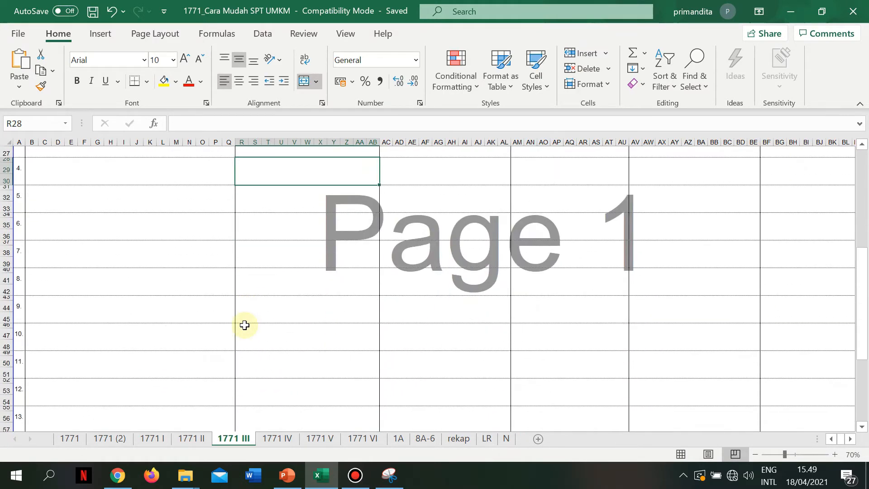
pyautogui.scroll(6, 244, 325)
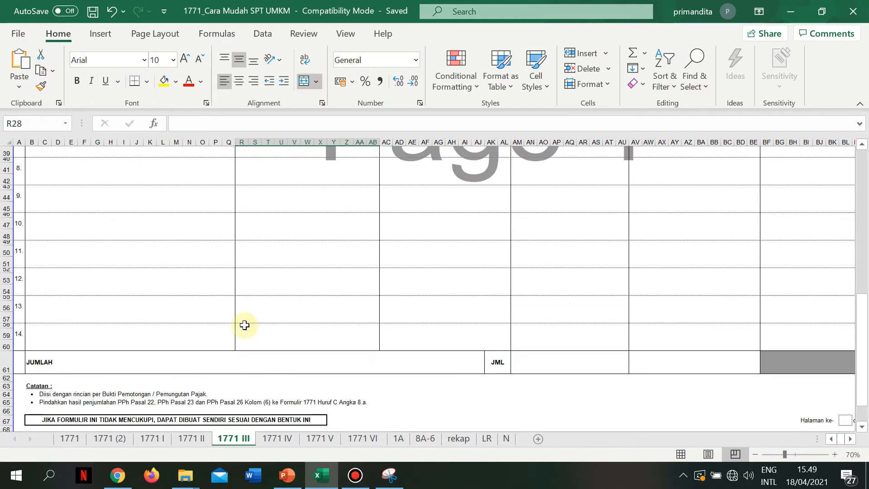
pyautogui.scroll(7, 244, 325)
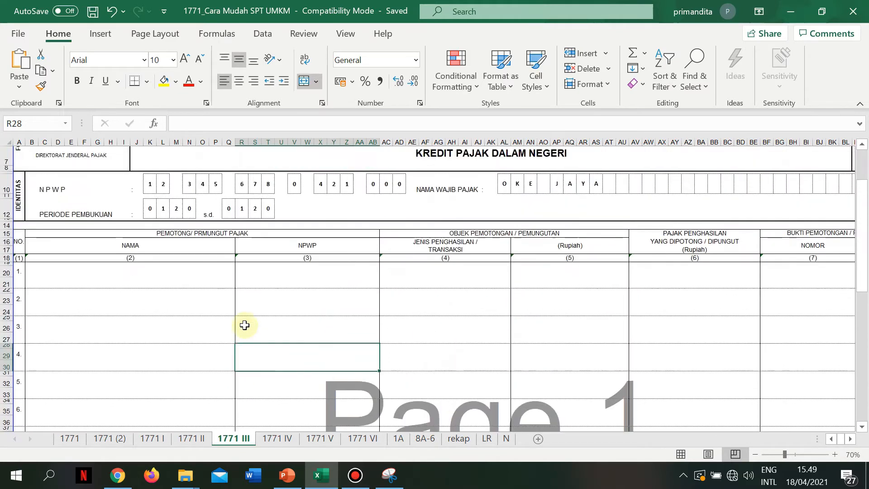
# Check the tax year boxes and the Periode Pembukuan entry in the header of sheet 1771 IV.
pyautogui.click(271, 438)
pyautogui.scroll(11, 276, 387)
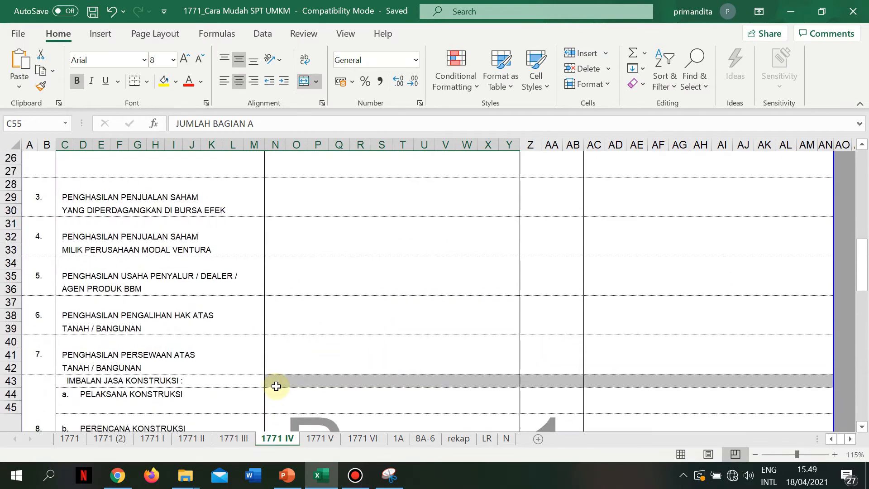
pyautogui.scroll(3, 276, 386)
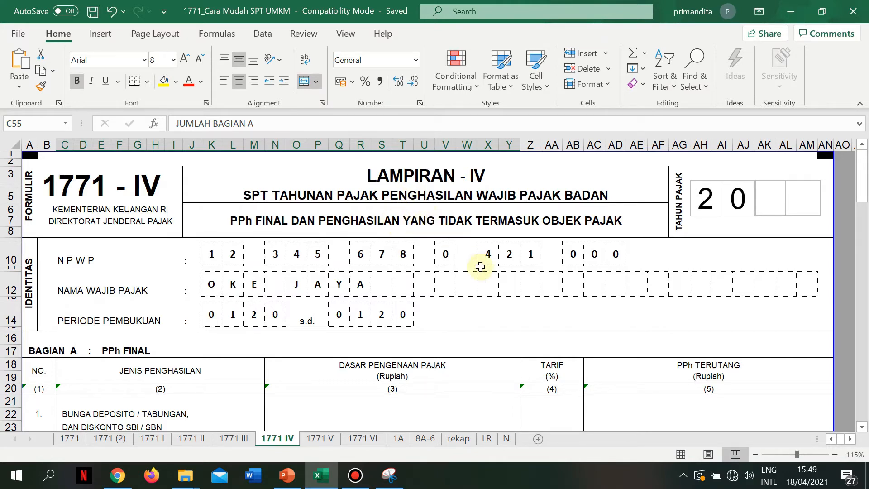
pyautogui.scroll(-5, 480, 267)
pyautogui.scroll(5, 481, 266)
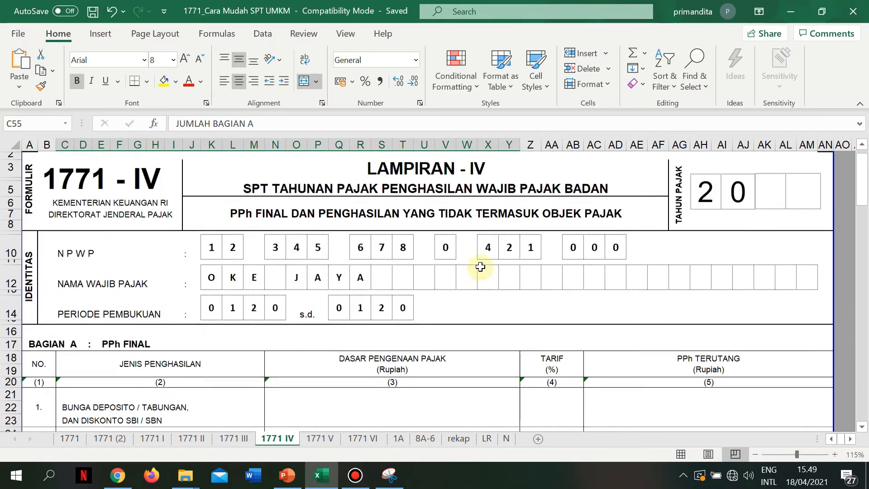
pyautogui.scroll(1, 480, 267)
pyautogui.click(772, 198)
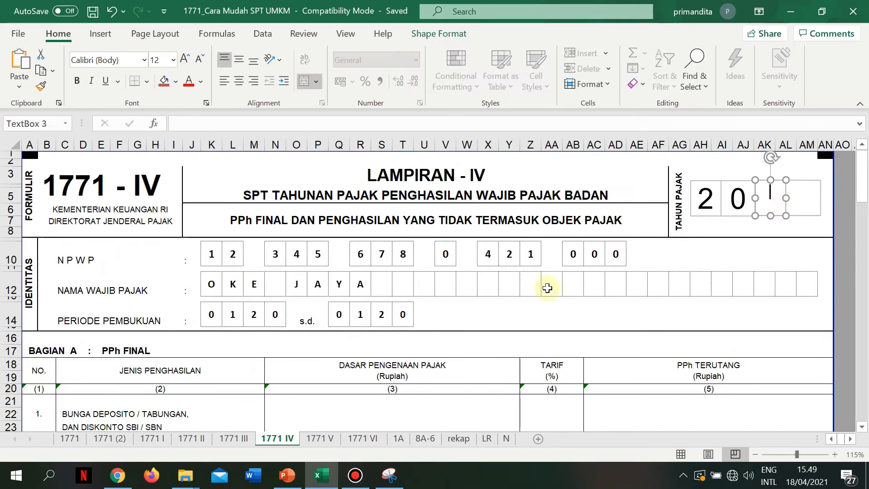
pyautogui.click(358, 313)
# Review the final income tax lines in Bagian A of sheet 1771 IV through the line 14 tax base and its formula.
pyautogui.scroll(-1, 457, 344)
pyautogui.scroll(-3, 457, 345)
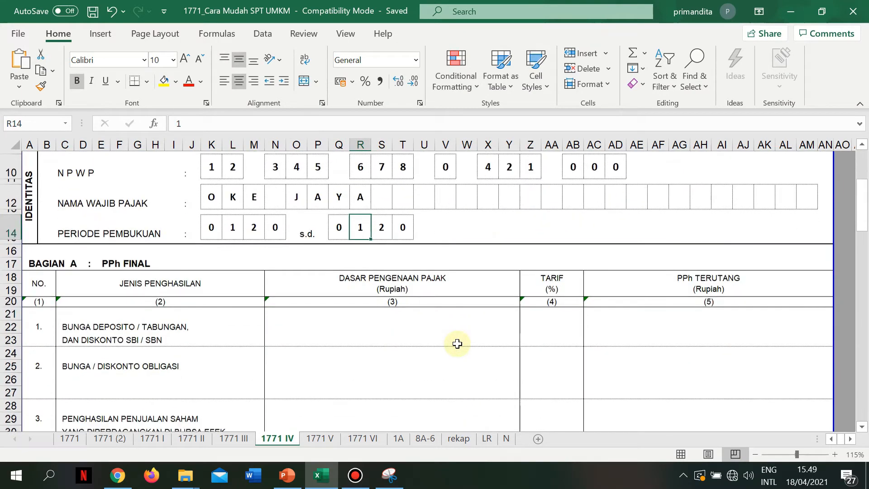
pyautogui.scroll(-4, 457, 344)
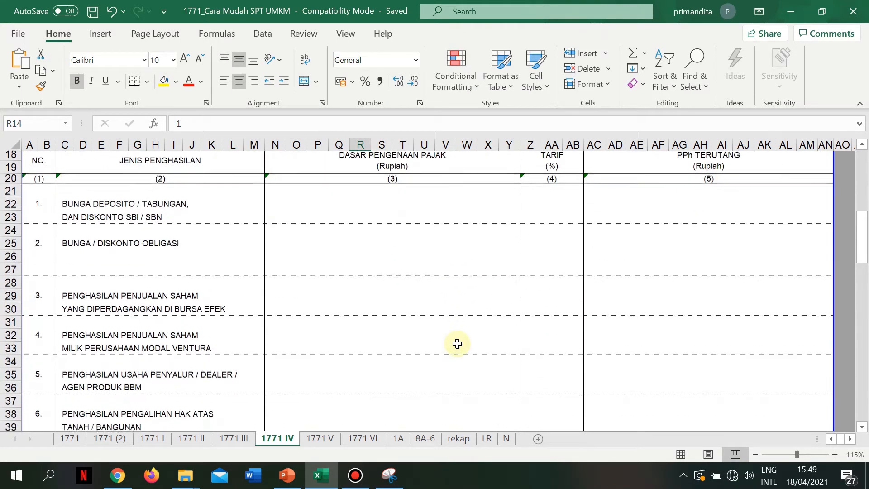
pyautogui.scroll(-5, 457, 344)
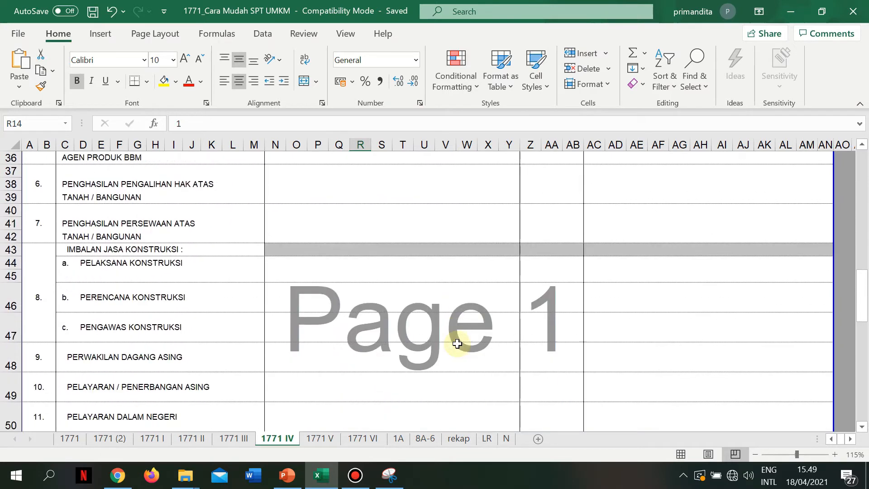
pyautogui.scroll(-2, 457, 344)
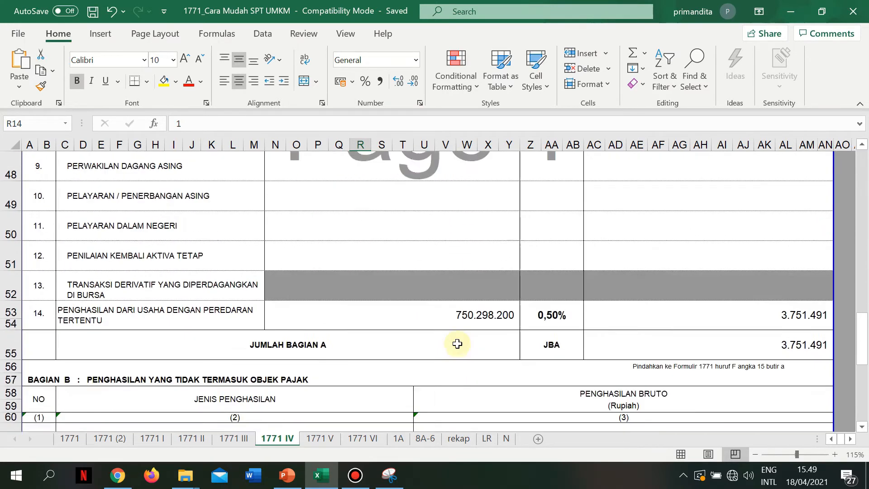
pyautogui.click(447, 279)
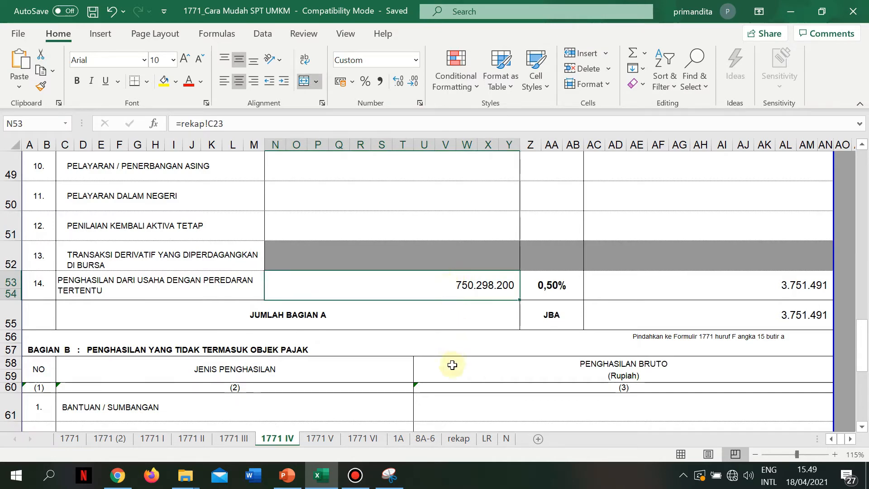
# Compare the line 14 tax base with Pendapatan usaha on sheet LR and the annual turnover total on sheet rekap.
pyautogui.click(485, 439)
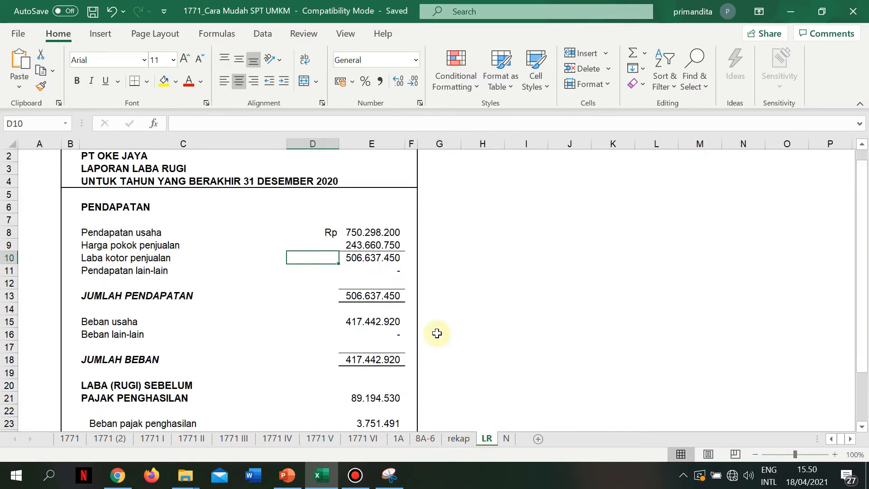
pyautogui.click(343, 233)
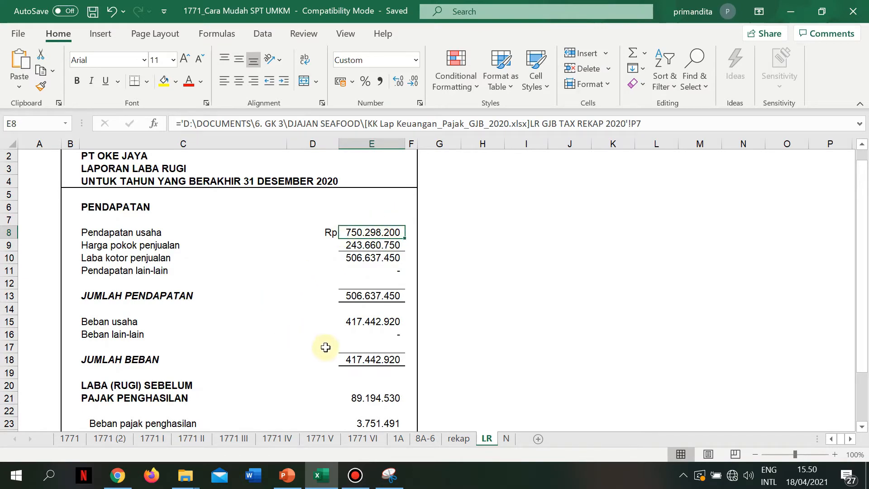
pyautogui.click(457, 439)
pyautogui.scroll(-2, 489, 404)
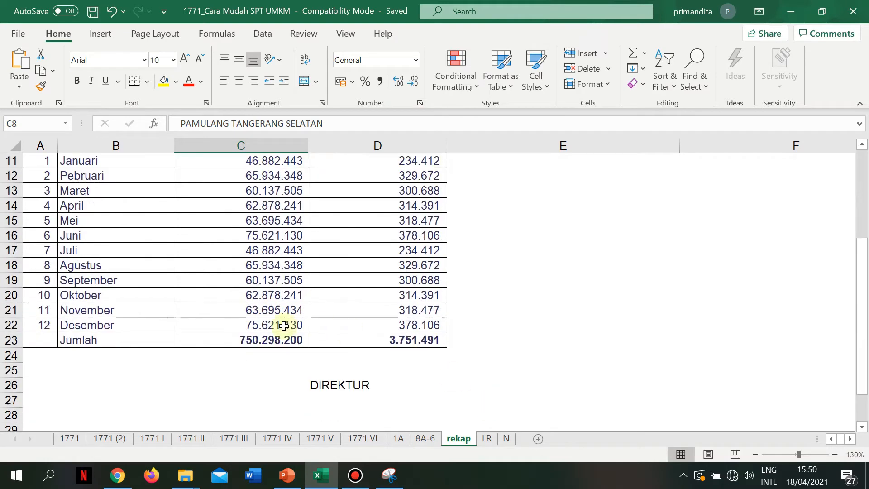
pyautogui.click(247, 339)
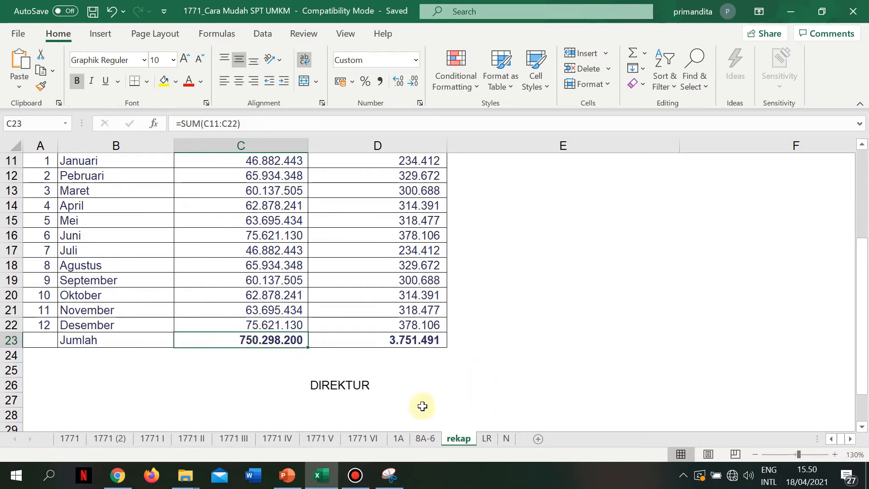
# Check the line 14 PPh Terutang formula on sheet 1771 IV against the yearly tax total on sheet rekap.
pyautogui.click(281, 439)
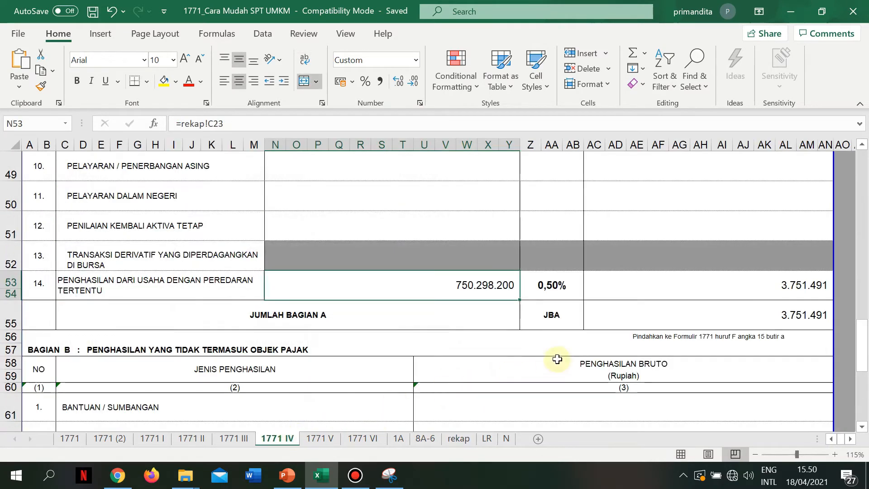
pyautogui.click(780, 292)
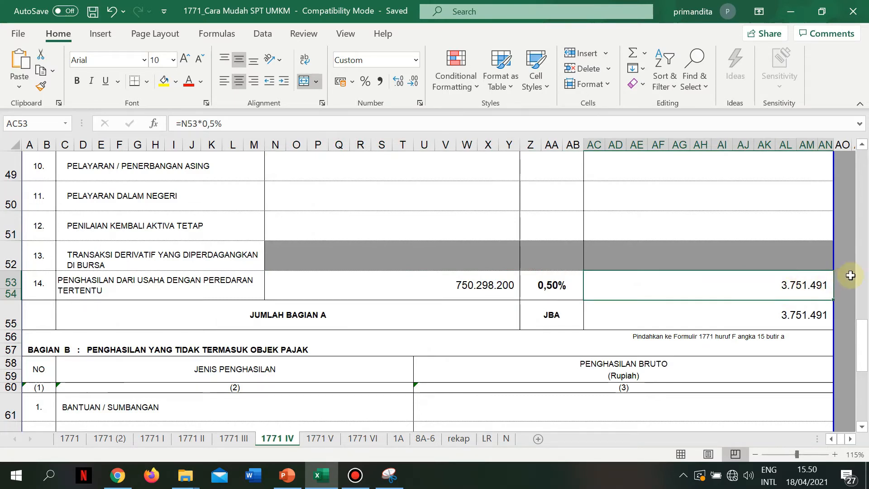
pyautogui.click(456, 439)
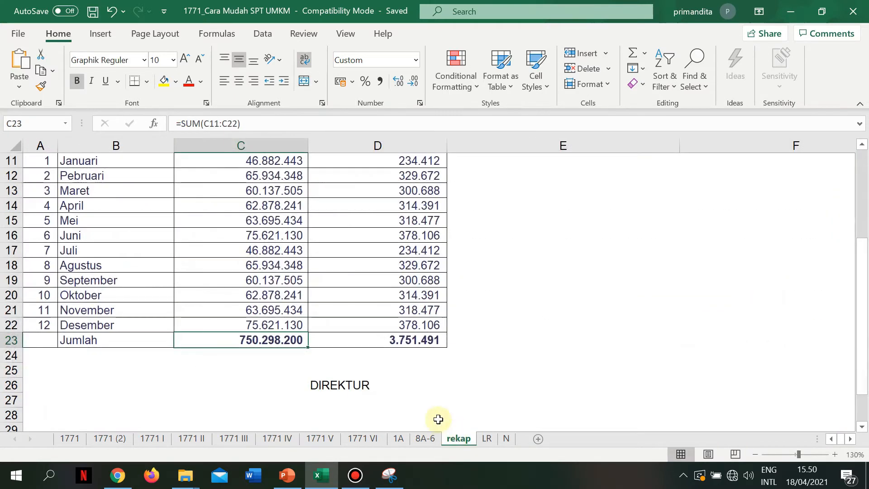
pyautogui.click(425, 341)
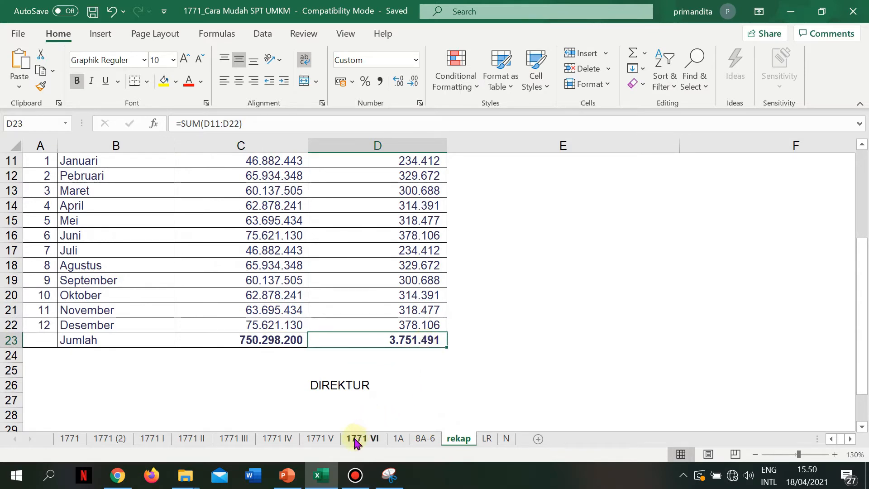
# Look over the other income types in Bagian A of sheet 1771 IV and the non-taxable income list in Bagian B.
pyautogui.click(283, 438)
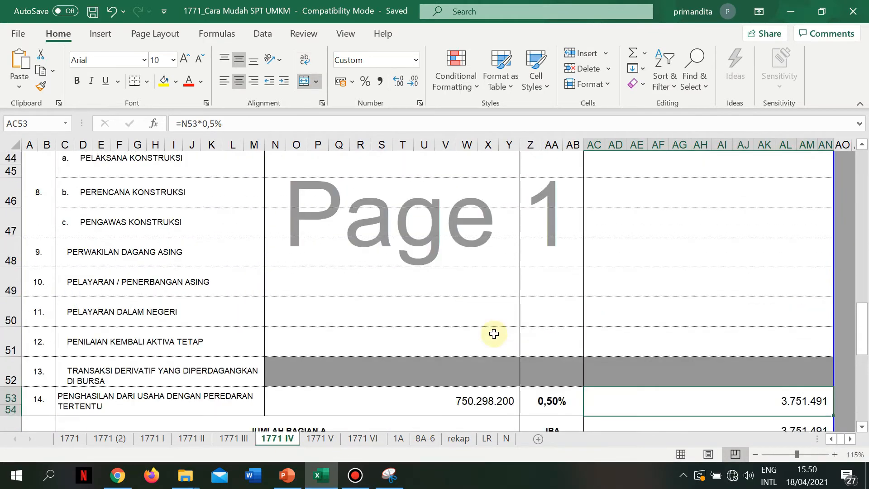
pyautogui.scroll(5, 494, 334)
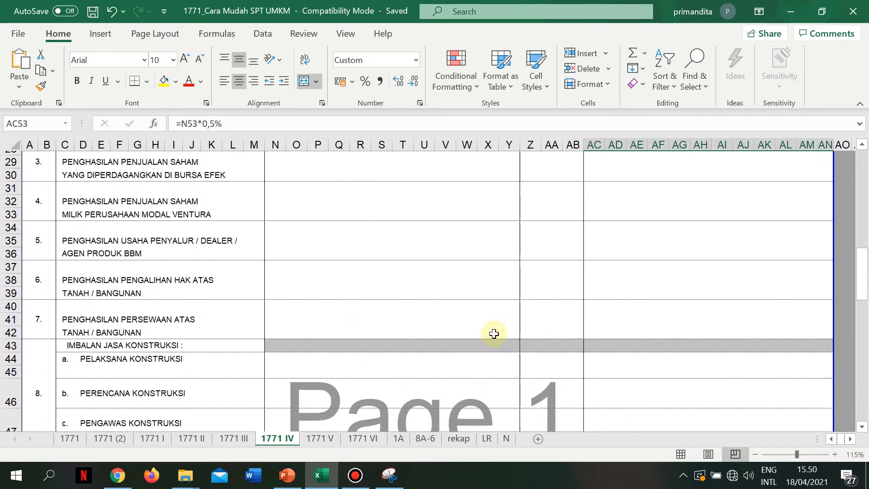
pyautogui.scroll(3, 494, 333)
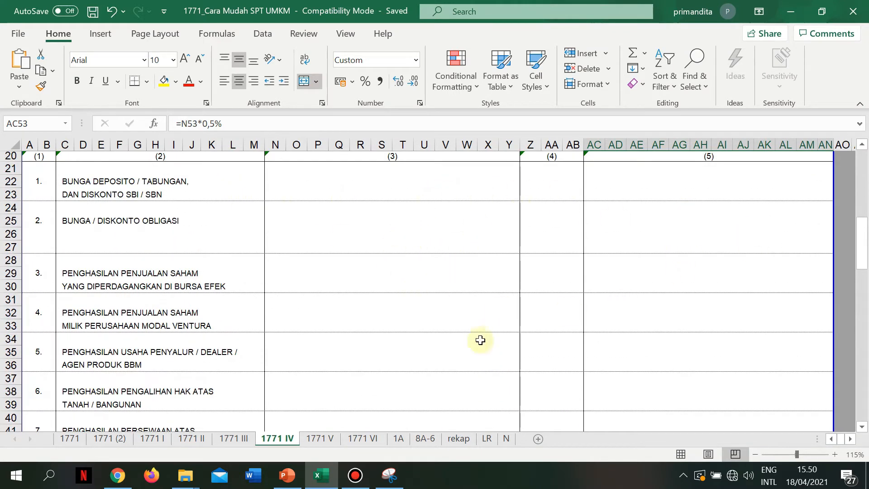
pyautogui.scroll(-5, 618, 360)
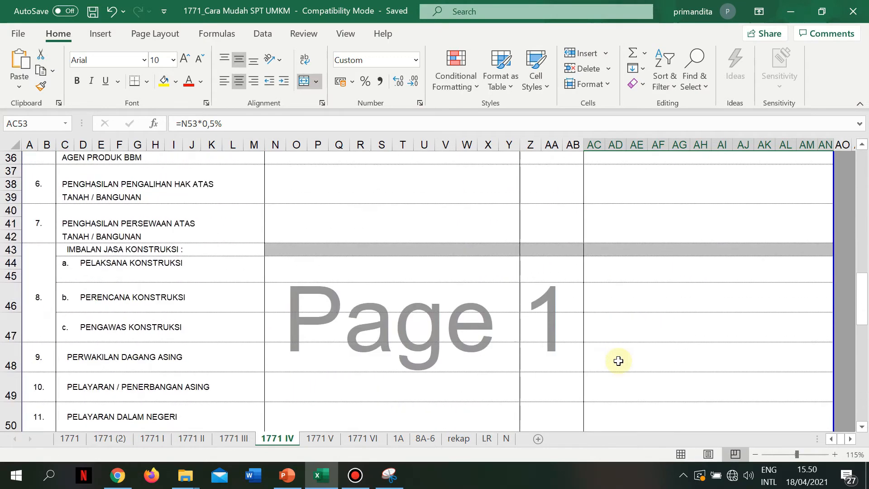
pyautogui.scroll(-7, 618, 361)
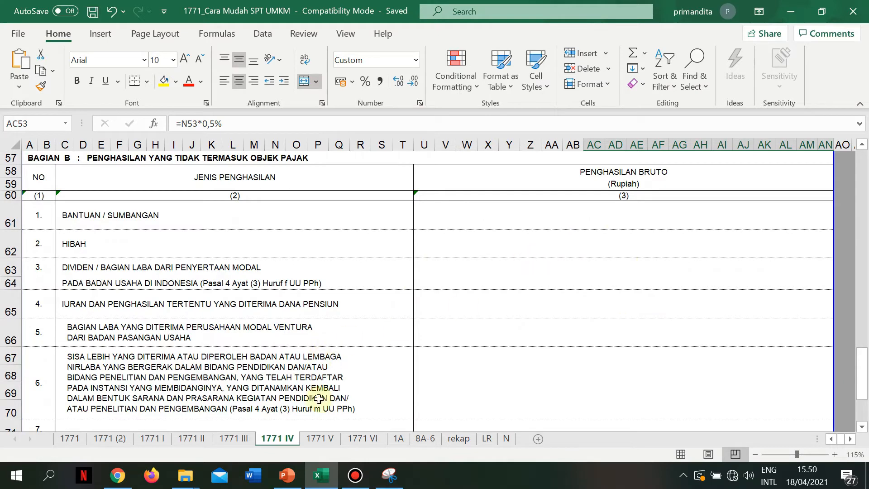
# Review the header of sheet 1771 V and the shareholder list in Bagian A.
pyautogui.click(325, 439)
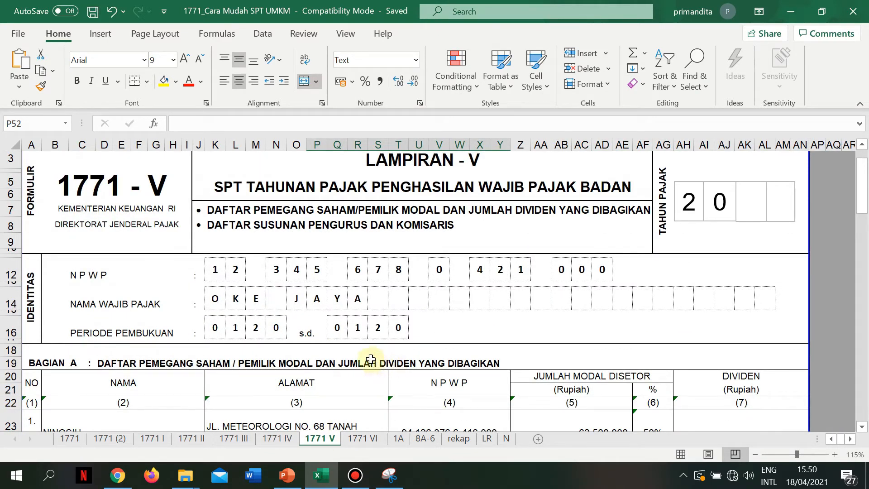
pyautogui.scroll(-1, 500, 222)
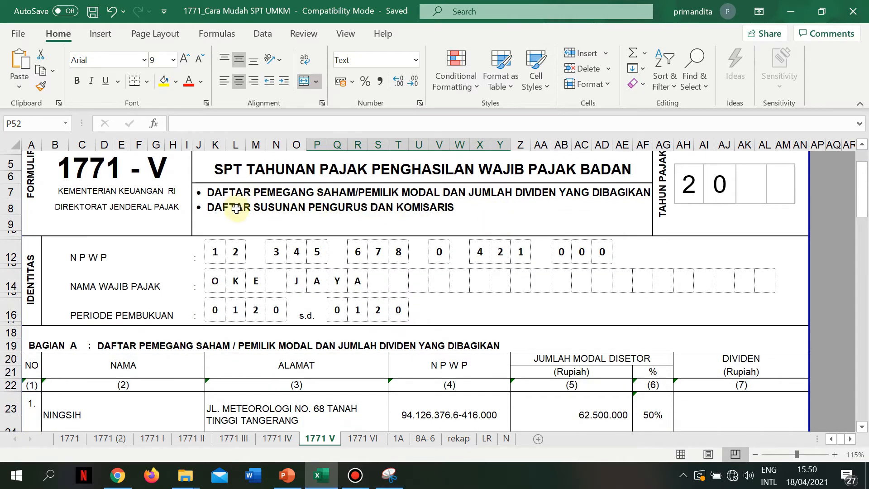
pyautogui.scroll(-2, 413, 213)
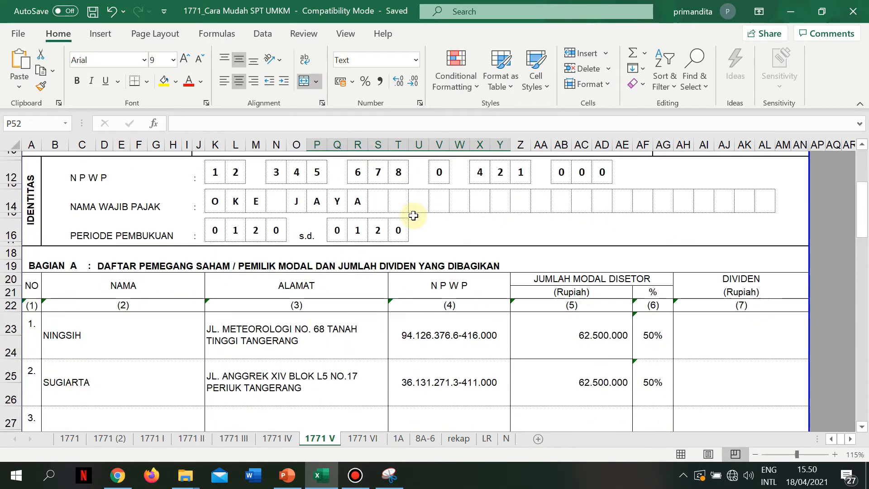
pyautogui.scroll(-1, 413, 215)
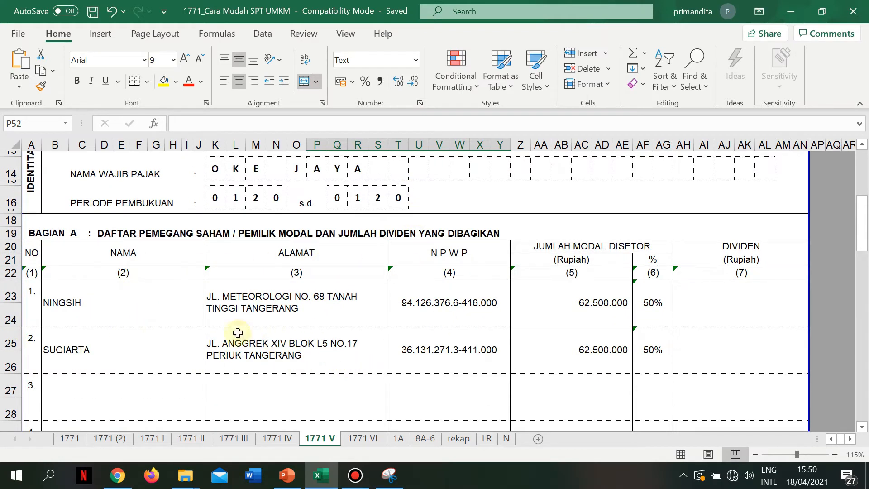
# Inspect the name entries of both shareholders in Bagian A, plus the first shareholder's address and NPWP.
pyautogui.click(128, 301)
pyautogui.click(126, 357)
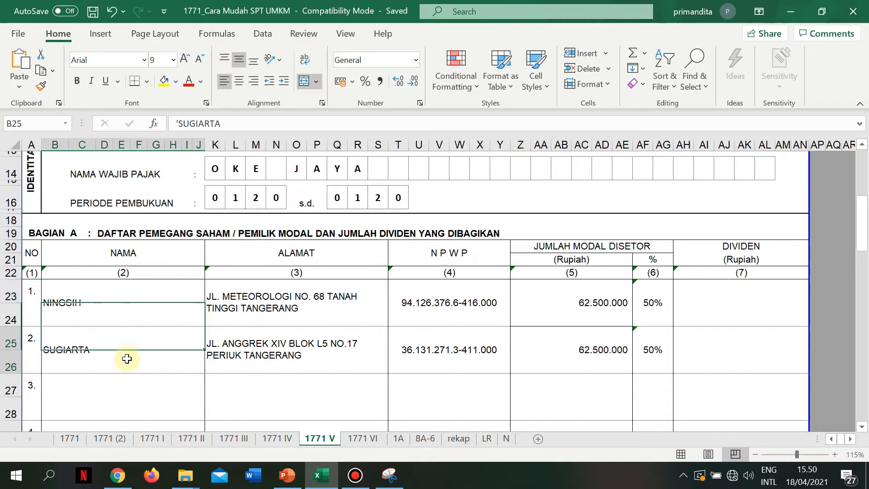
pyautogui.click(135, 306)
pyautogui.click(128, 342)
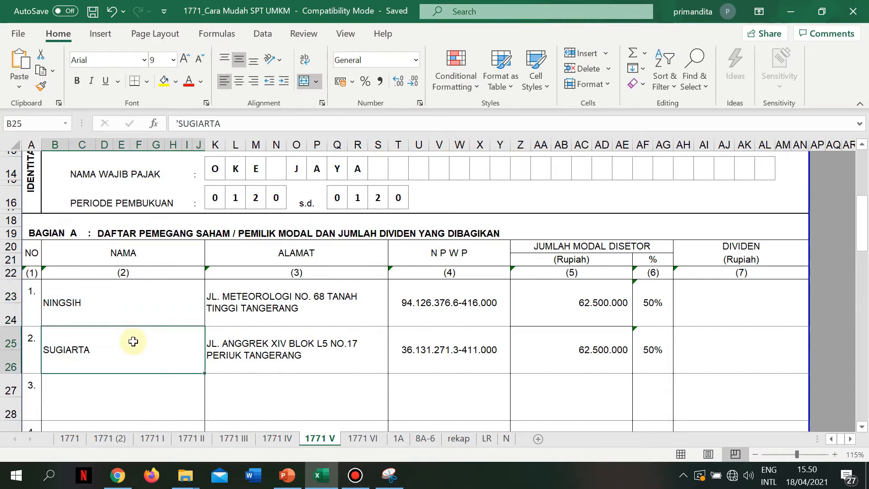
pyautogui.click(339, 296)
pyautogui.click(482, 304)
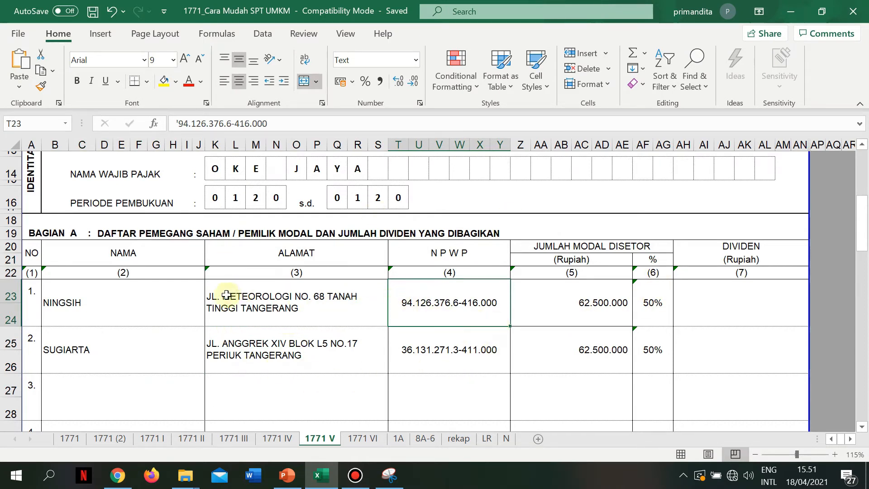
# Compare the directors and commissioners listed in Bagian B of sheet 1771 V with the shareholders in Bagian A.
pyautogui.scroll(-10, 239, 271)
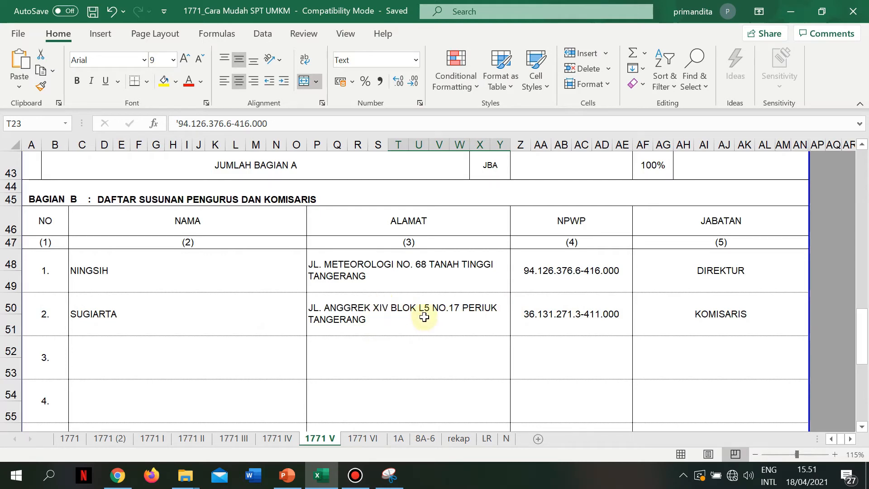
pyautogui.scroll(5, 424, 316)
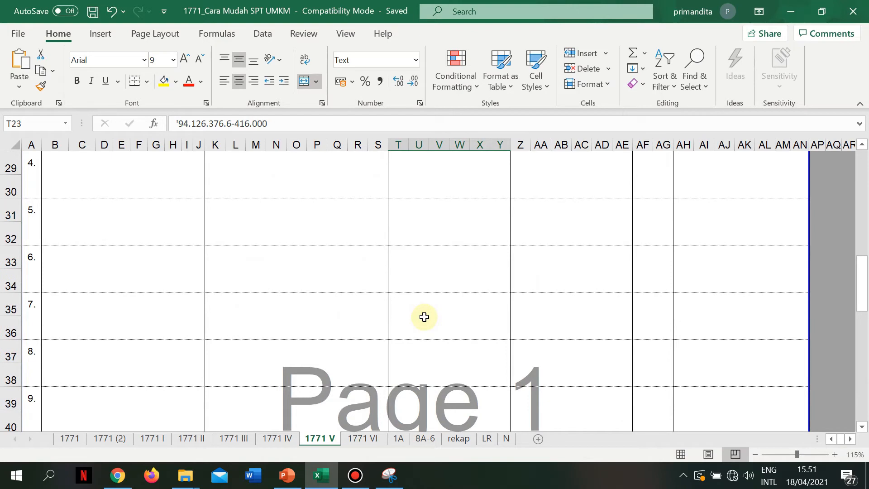
pyautogui.scroll(3, 424, 317)
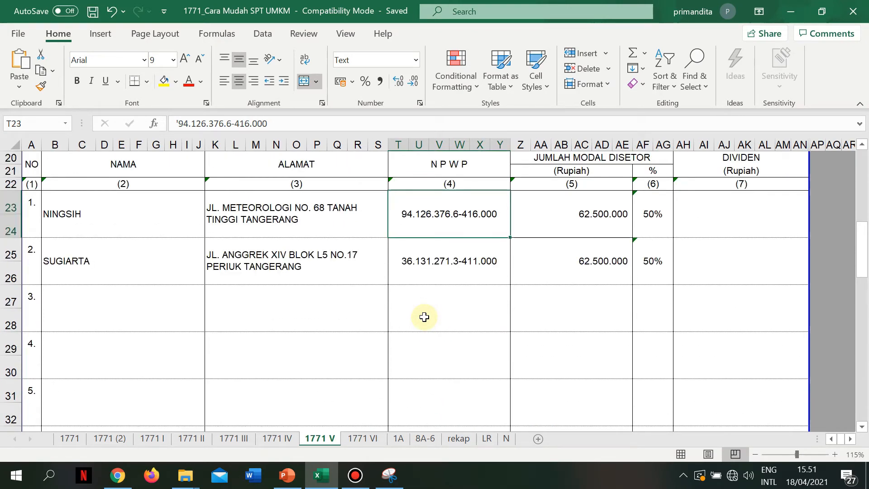
pyautogui.scroll(2, 424, 317)
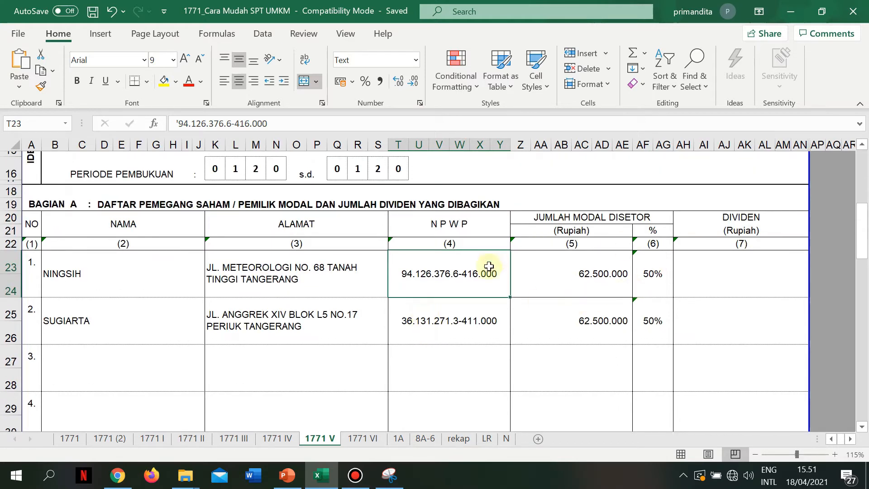
# Check the Dividen cells of both shareholders and the identity header on sheet 1771 V.
pyautogui.click(746, 282)
pyautogui.click(724, 333)
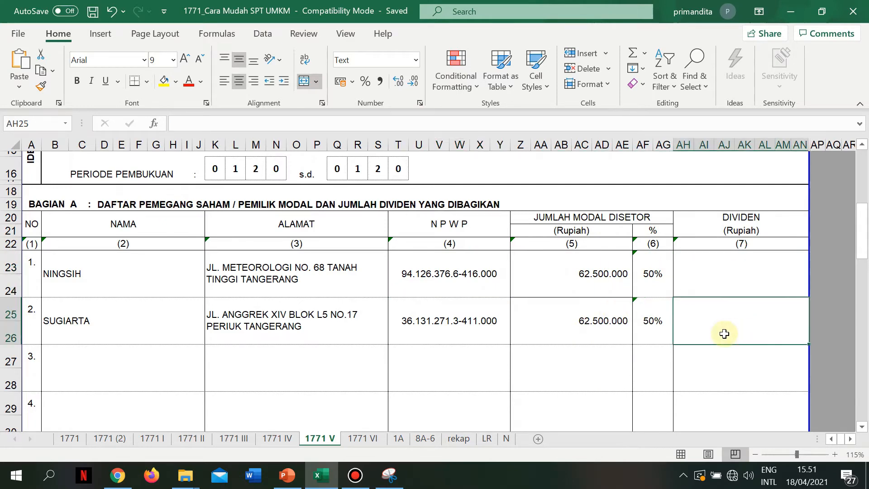
pyautogui.scroll(4, 444, 326)
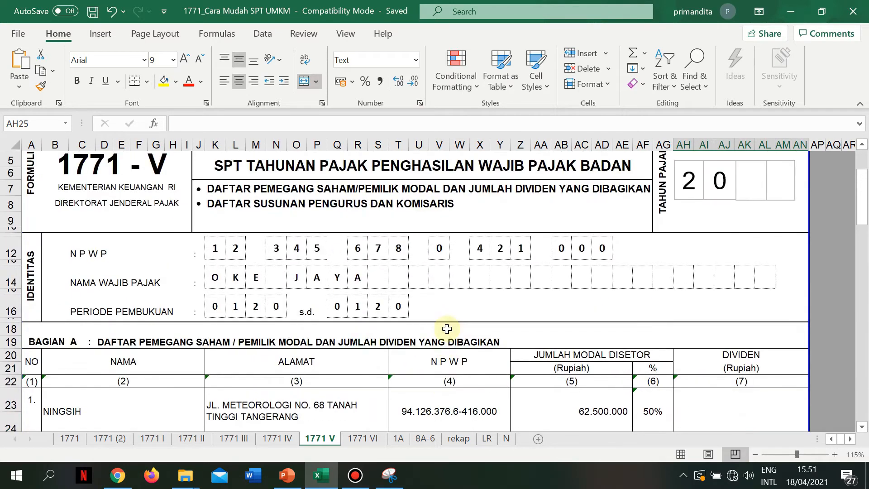
# Review sheet 1771 VI, covering affiliate capital participation, shareholder or affiliate debts, and receivables in Bagian A to C.
pyautogui.click(361, 438)
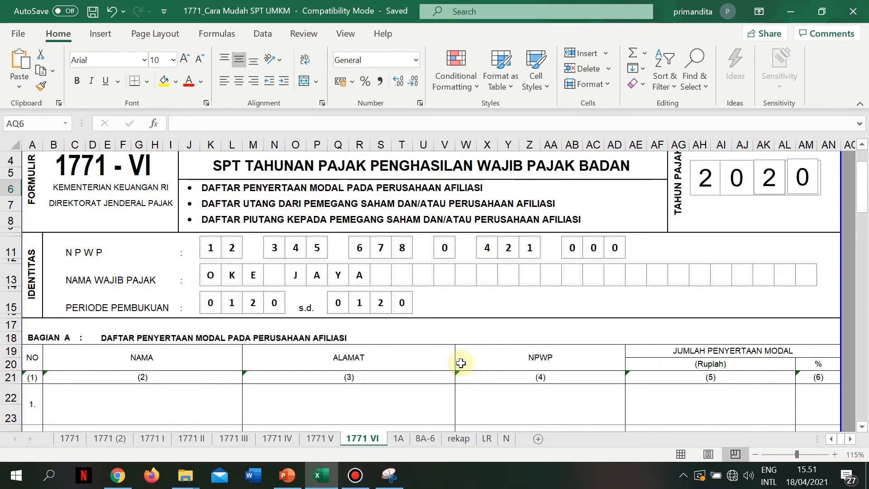
pyautogui.scroll(-5, 460, 363)
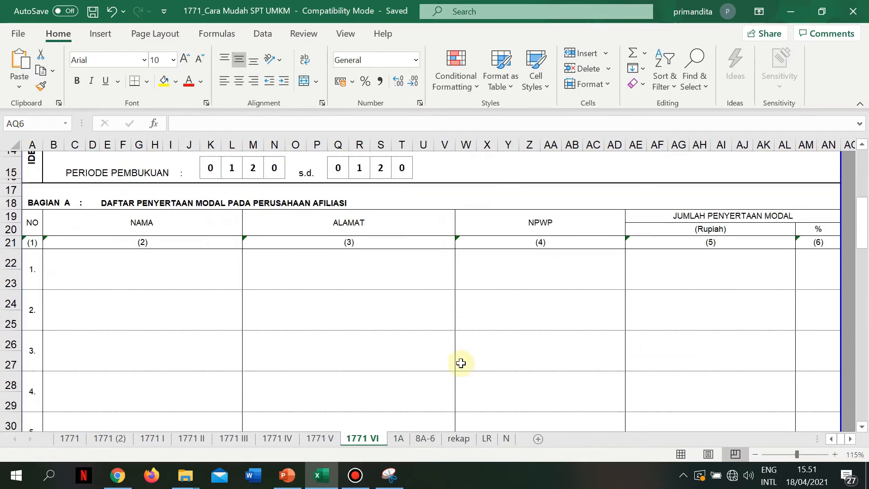
pyautogui.scroll(-7, 460, 363)
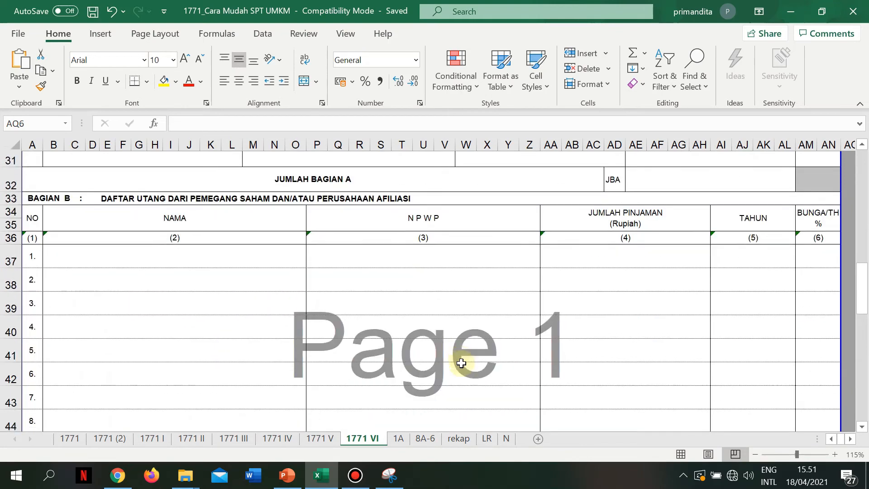
pyautogui.scroll(-3, 461, 363)
pyautogui.scroll(3, 461, 363)
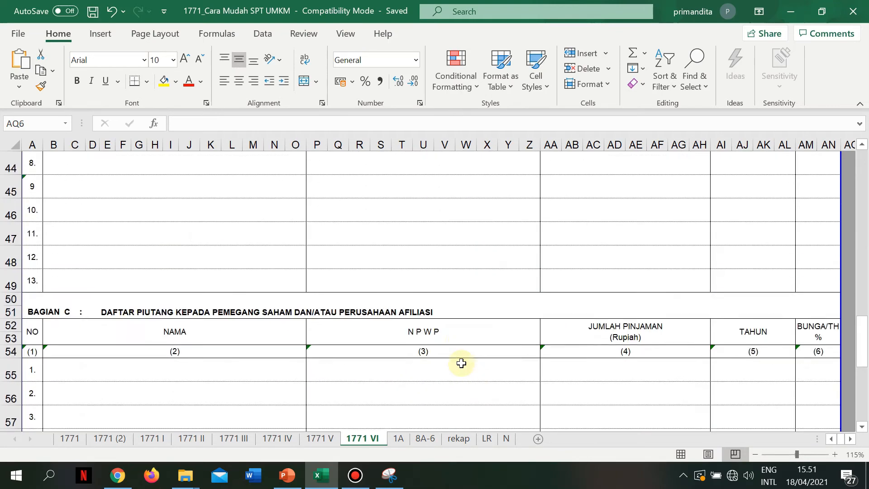
# Recheck the identity header of sheet 1771 VI and inspect the assets' acquisition months, acquisition prices and opening book values on sheet 1A.
pyautogui.scroll(9, 461, 363)
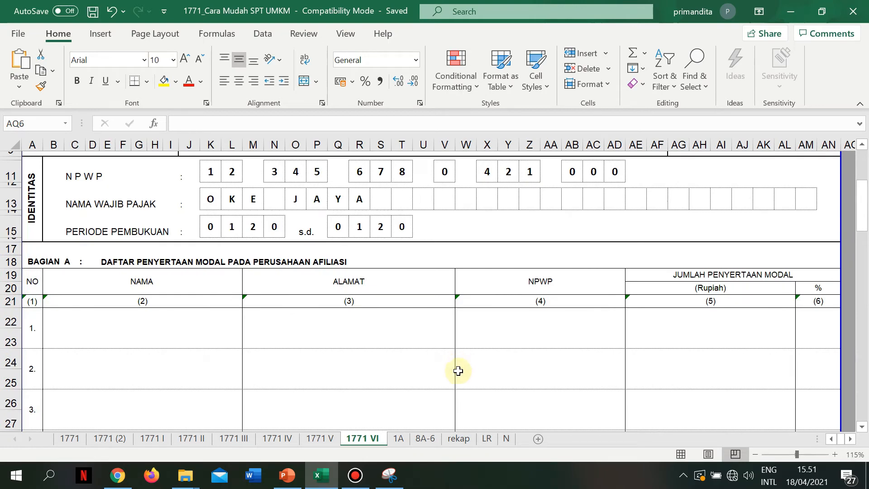
pyautogui.scroll(3, 384, 344)
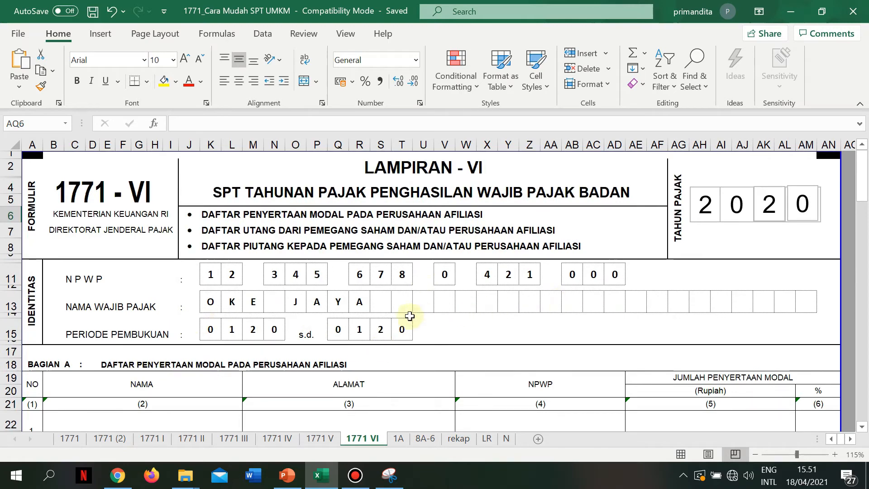
pyautogui.click(398, 438)
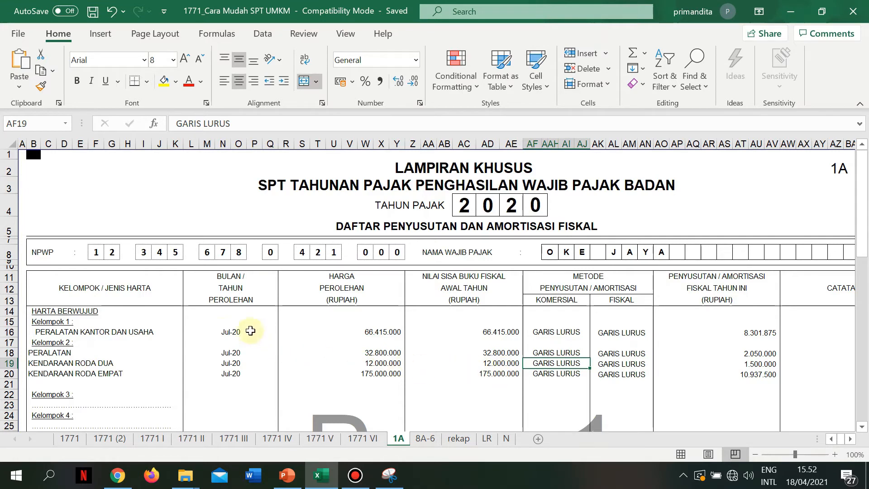
pyautogui.click(229, 331)
pyautogui.moveTo(283, 331); pyautogui.dragTo(508, 333)
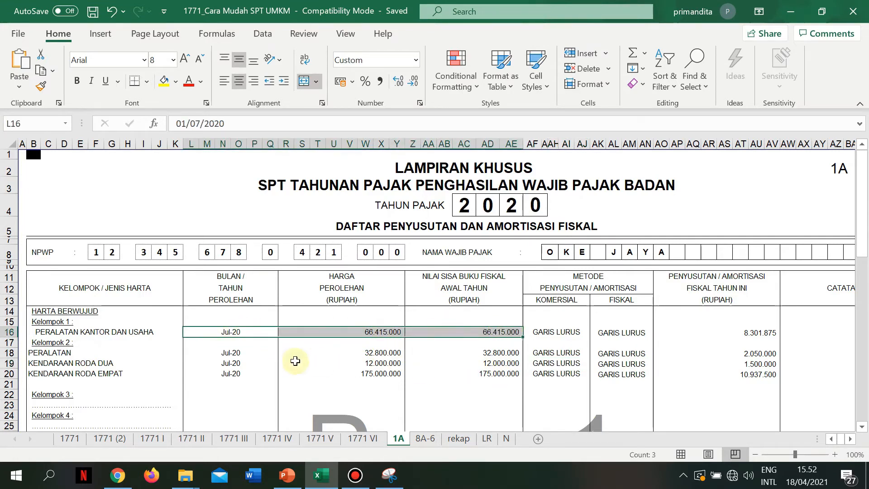
pyautogui.moveTo(272, 355); pyautogui.dragTo(455, 364)
pyautogui.click(382, 394)
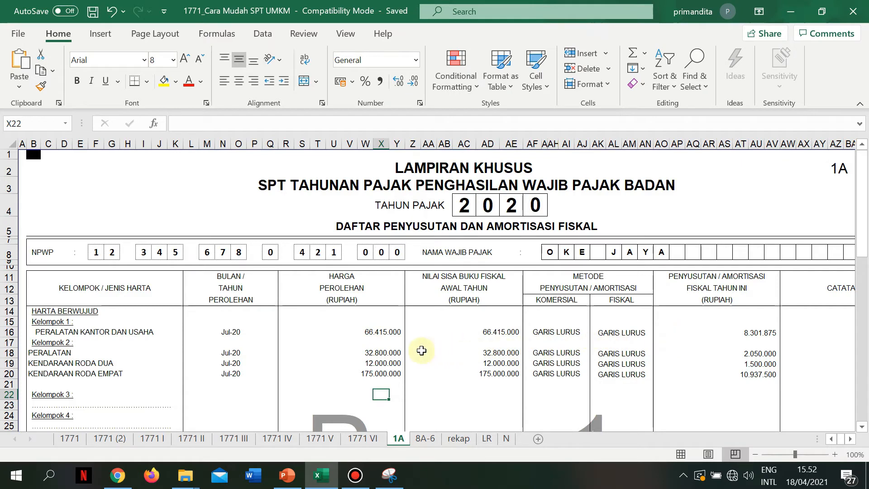
# Check the Jumlah Penyusutan Fiskal formula and the Kelompok 2 asset rows in the depreciation list on sheet 1A.
pyautogui.scroll(-3, 422, 351)
pyautogui.scroll(-2, 421, 351)
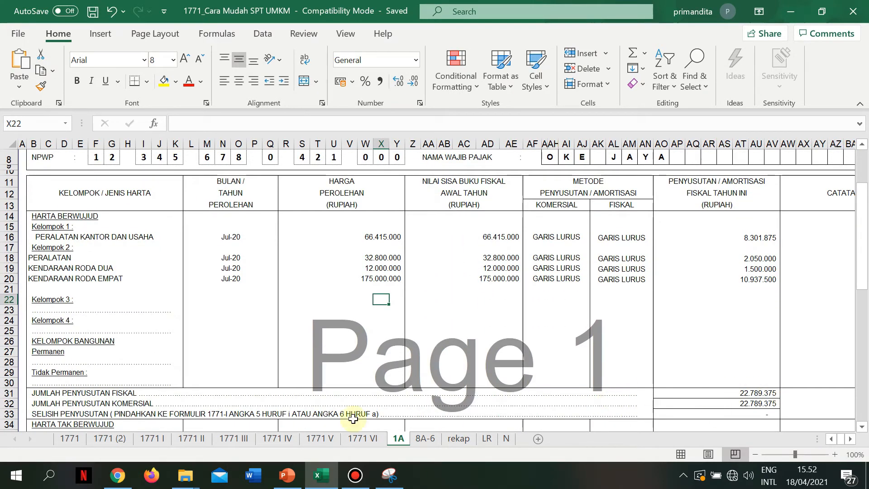
pyautogui.click(750, 391)
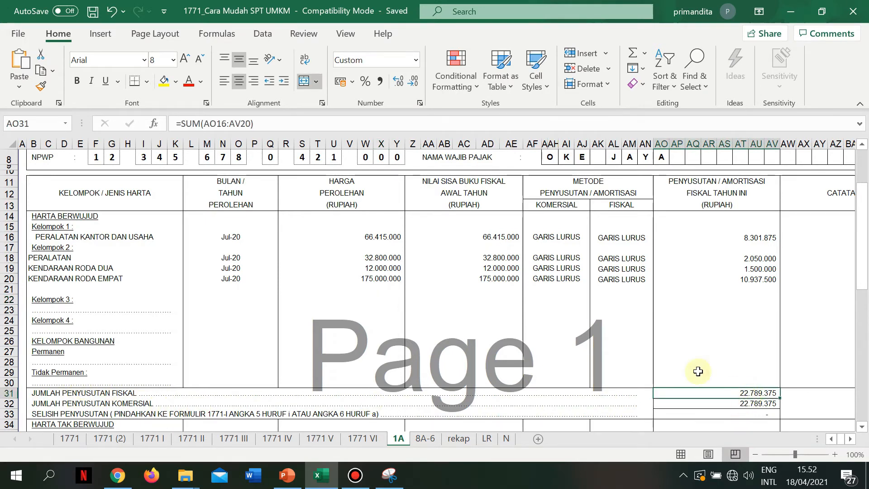
pyautogui.moveTo(47, 248); pyautogui.dragTo(727, 290)
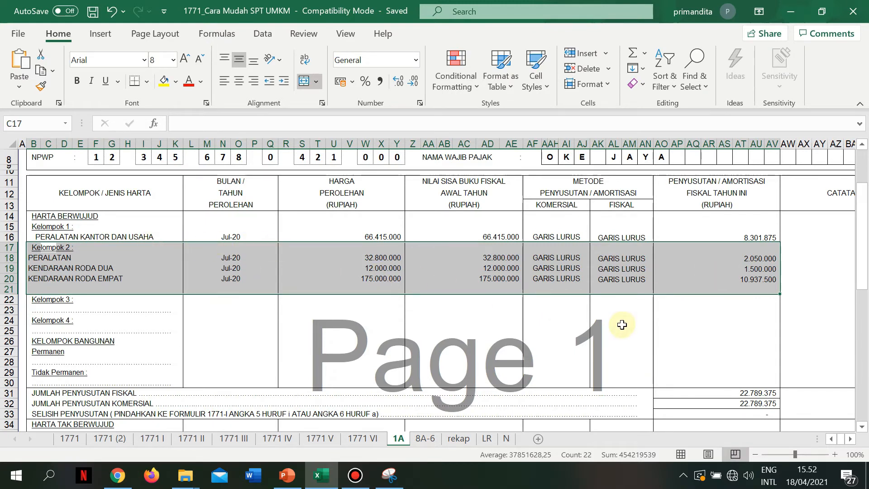
pyautogui.click(393, 320)
pyautogui.scroll(3, 395, 333)
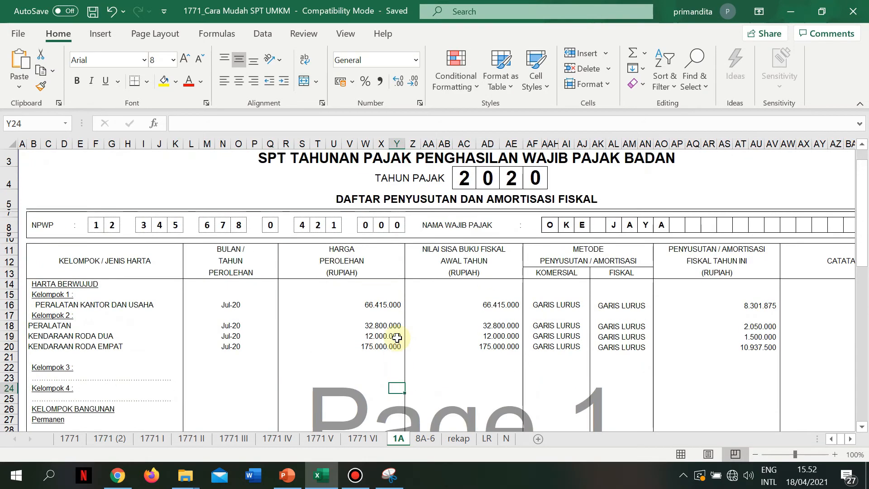
# Check the identity header, the Non-Kualifikasi label and the form code at the beginning of sheet 8A-6.
pyautogui.click(425, 438)
pyautogui.scroll(10, 338, 319)
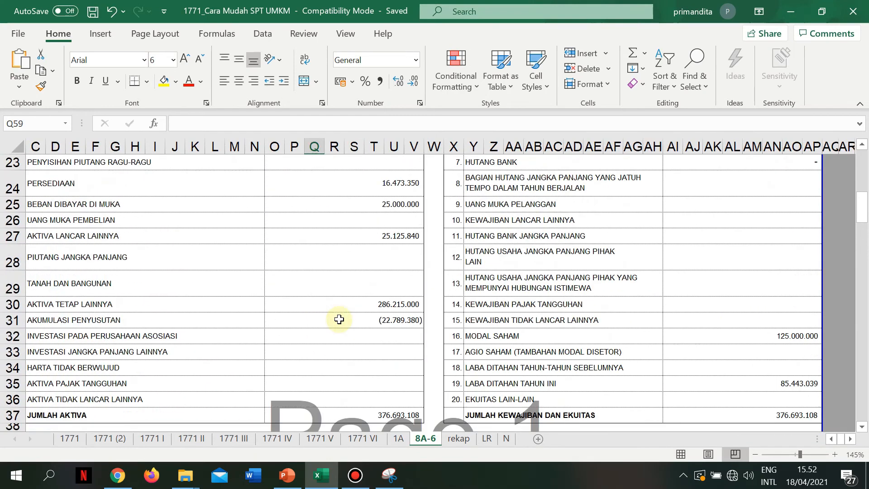
pyautogui.scroll(4, 339, 320)
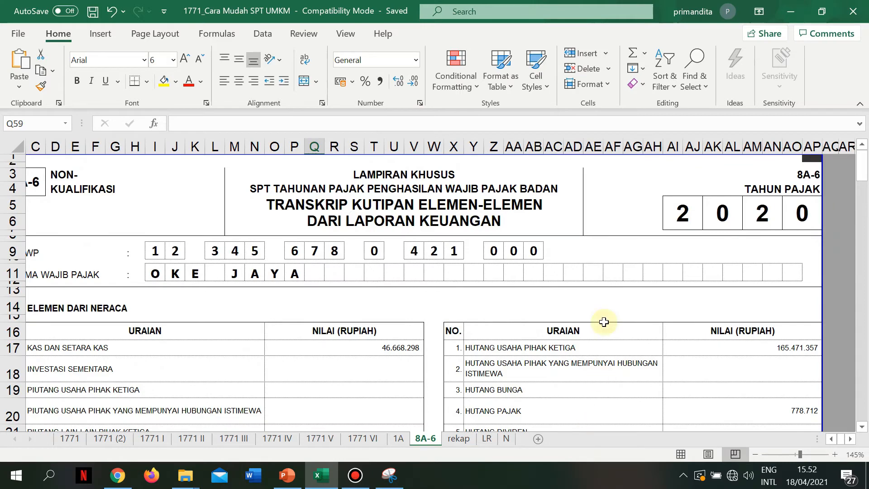
pyautogui.hscroll(-2, 604, 322)
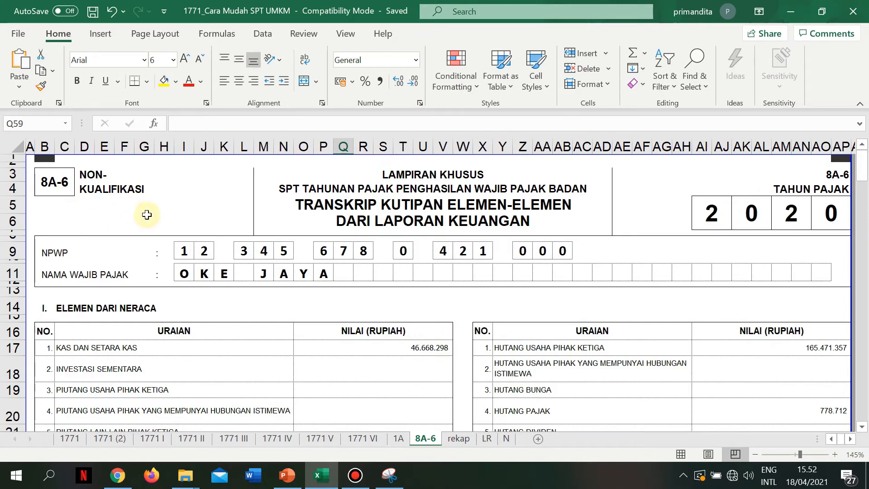
pyautogui.click(105, 189)
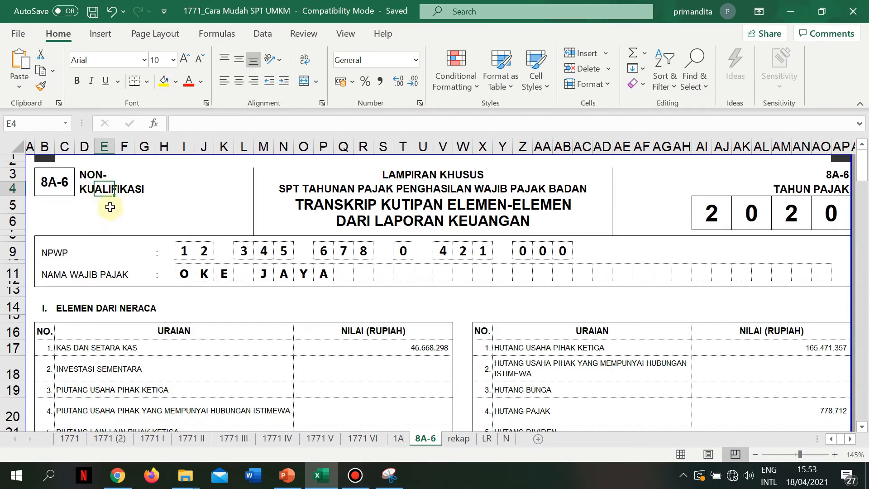
pyautogui.click(46, 183)
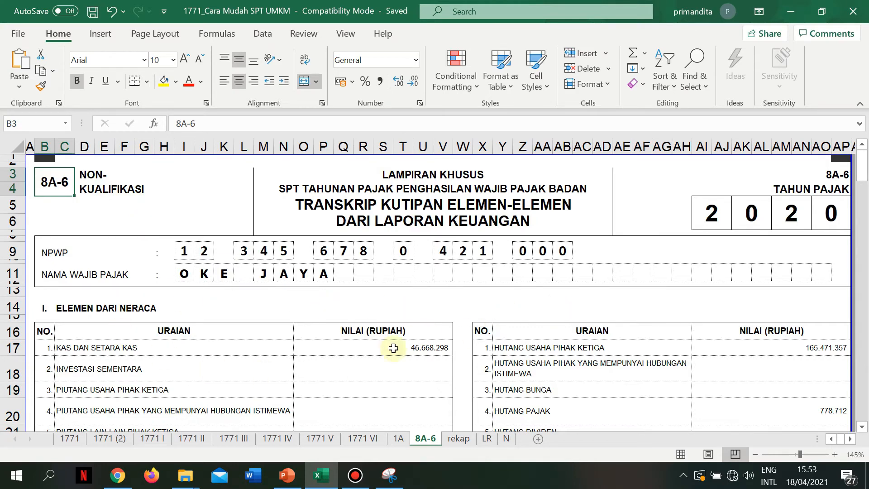
# Compare the Elemen dari Neraca section of sheet 8A-6 with the assets and liabilities in the balance sheet on sheet N.
pyautogui.scroll(-5, 214, 323)
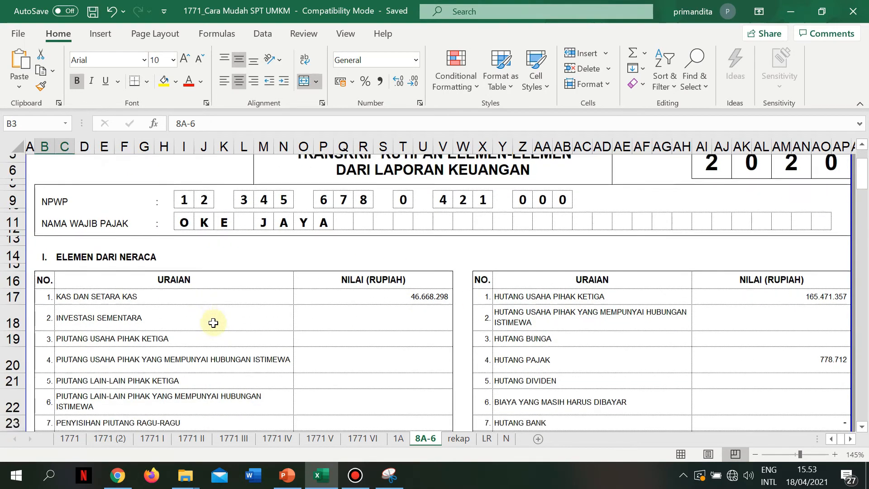
pyautogui.scroll(1, 213, 323)
pyautogui.scroll(-4, 483, 353)
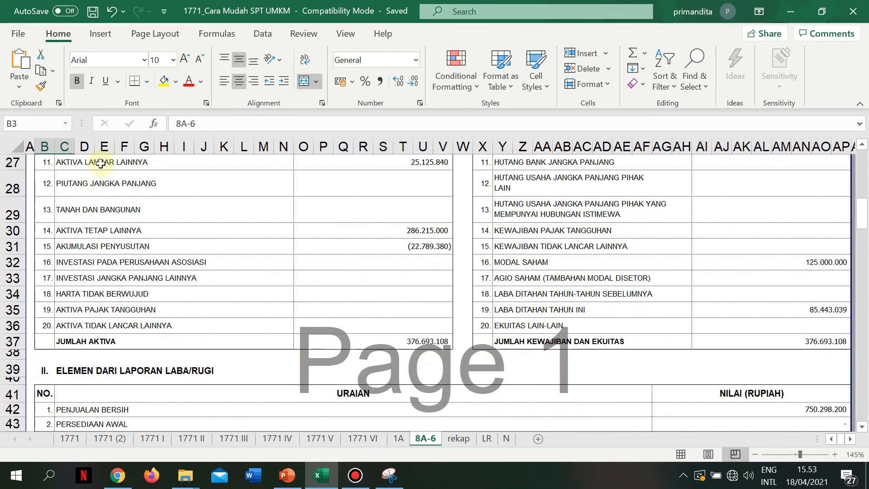
pyautogui.scroll(6, 276, 258)
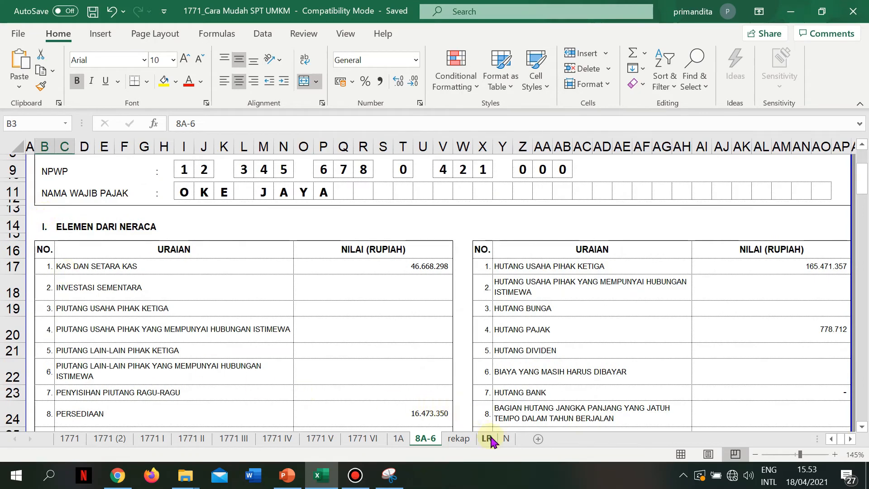
pyautogui.click(507, 439)
pyautogui.scroll(-3, 227, 291)
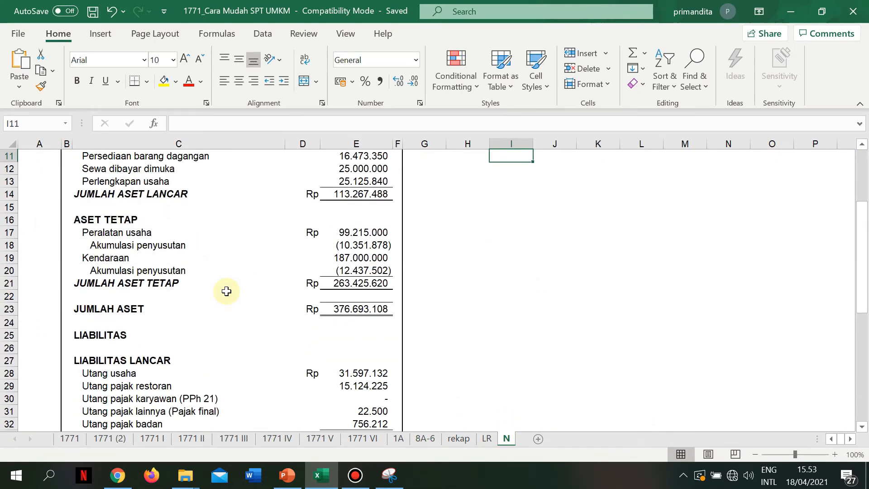
pyautogui.scroll(-3, 226, 291)
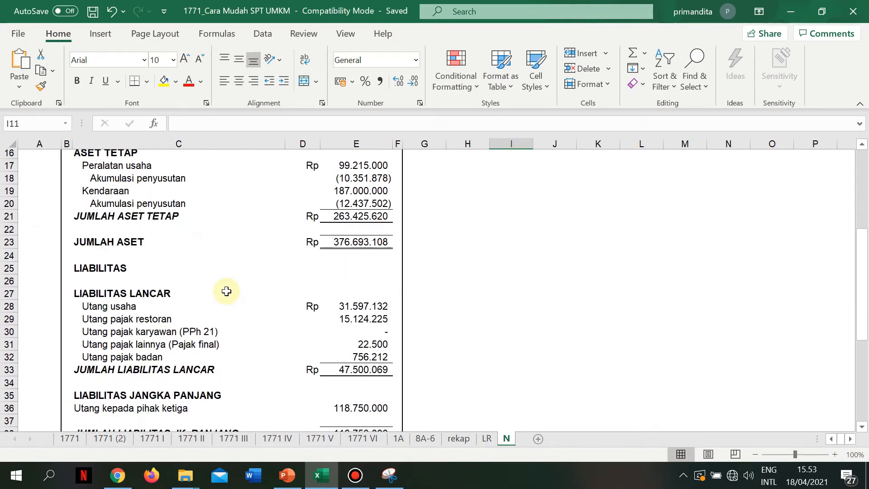
# Compare the Elemen dari Laporan Laba/Rugi section of sheet 8A-6 with the income statement on sheet LR.
pyautogui.click(424, 438)
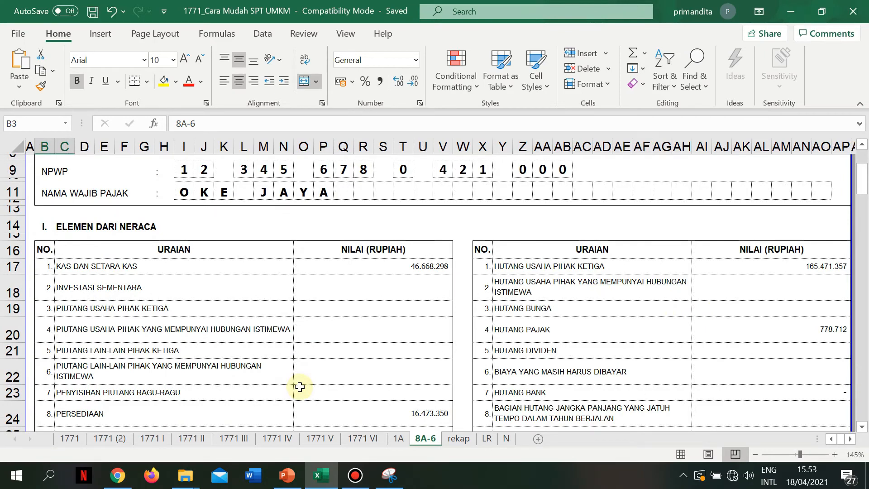
pyautogui.scroll(-8, 300, 387)
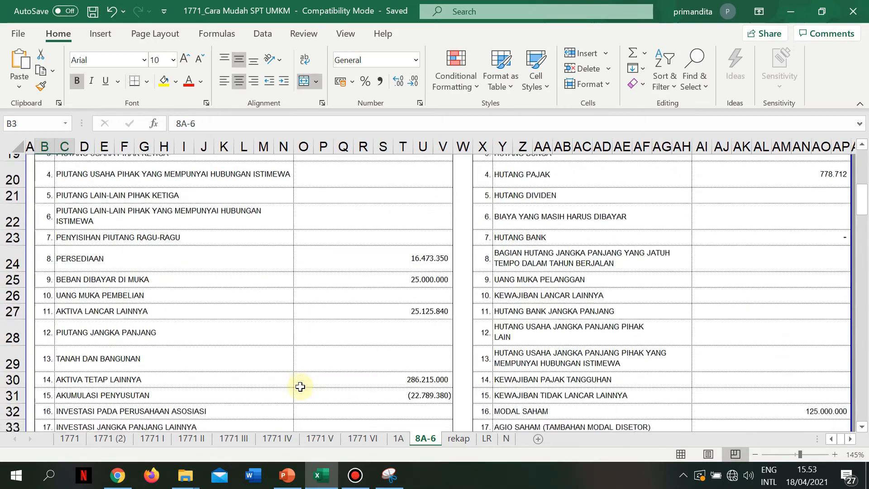
pyautogui.scroll(-1, 300, 387)
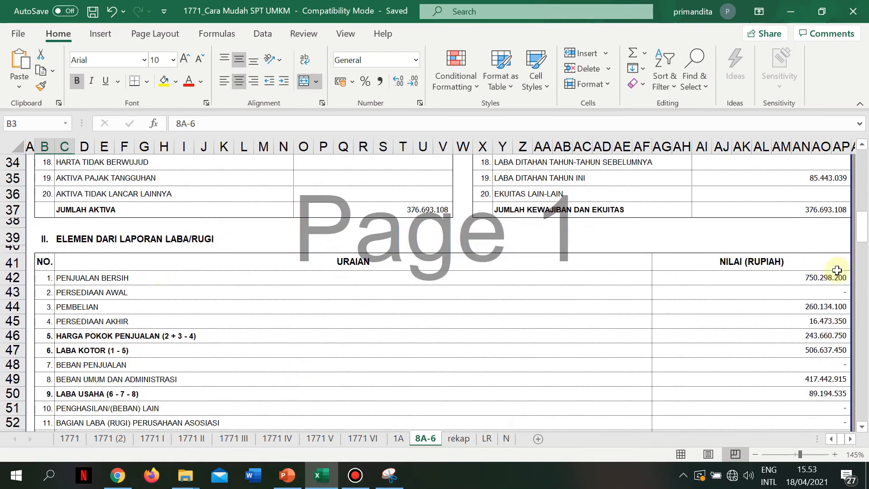
pyautogui.scroll(-1, 598, 299)
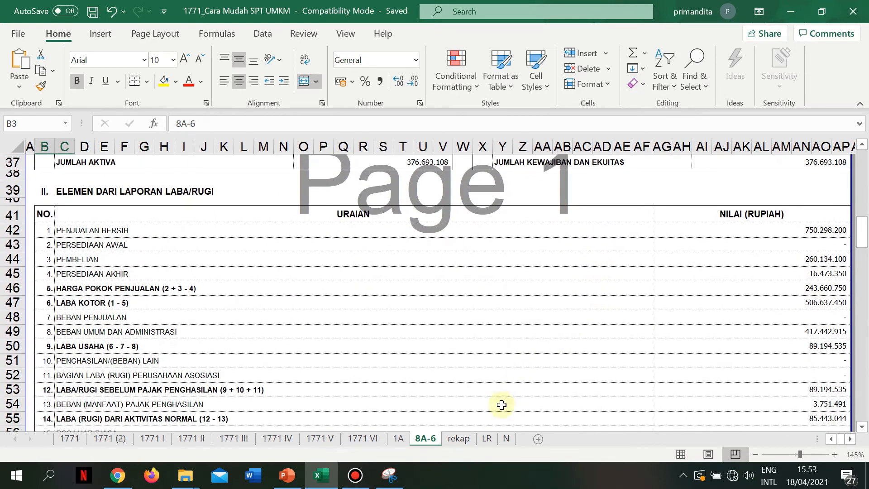
pyautogui.click(487, 438)
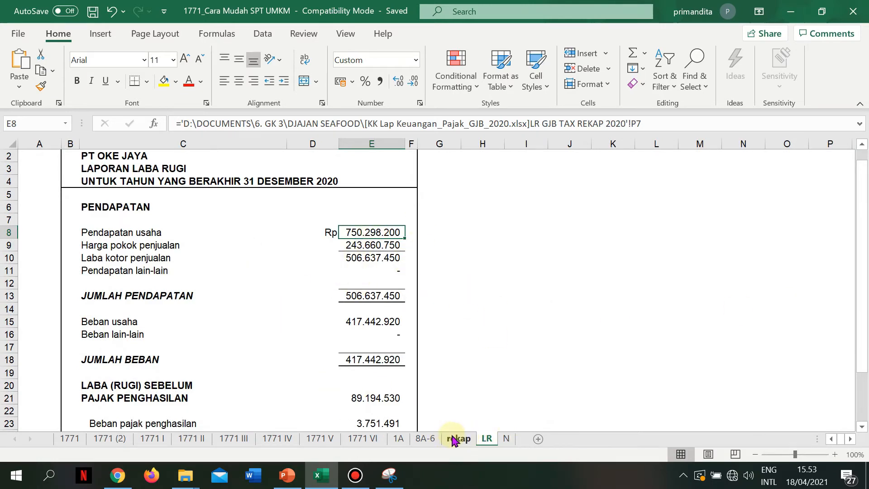
pyautogui.click(423, 439)
# Review the monthly turnover and PPh Final table on sheet rekap, plus the beginnings of sheets 1A and 8A-6.
pyautogui.click(452, 438)
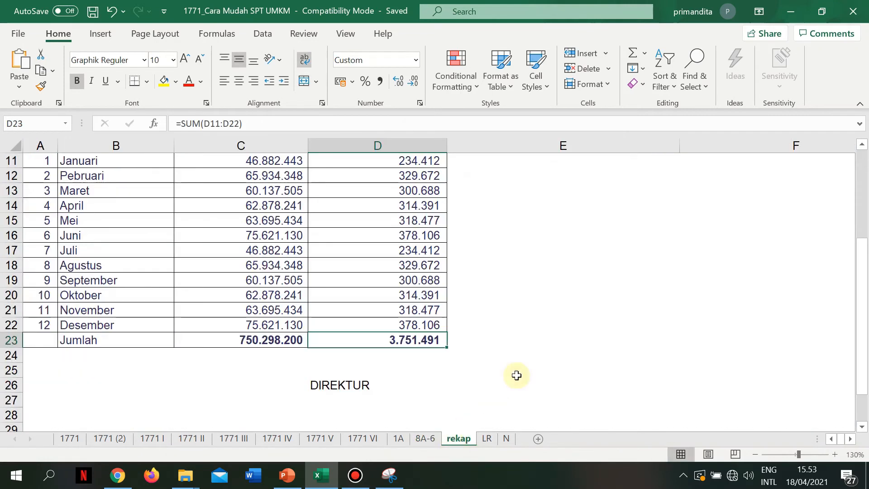
pyautogui.scroll(4, 385, 323)
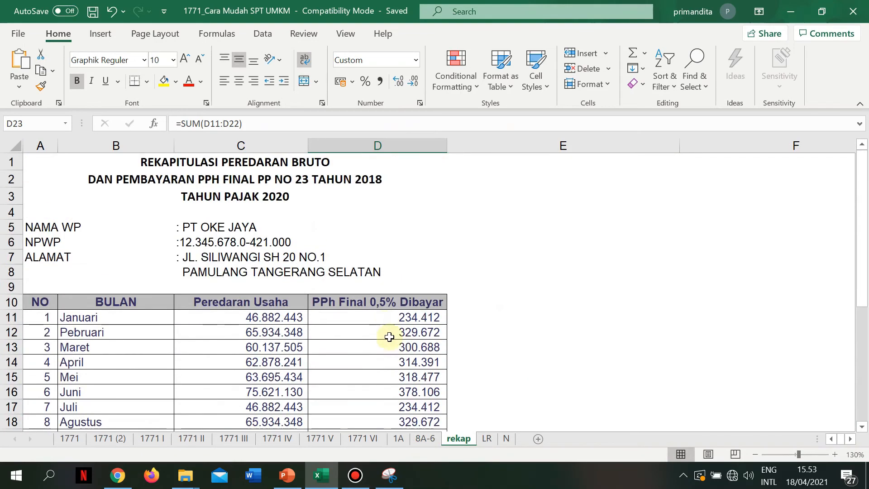
pyautogui.click(398, 440)
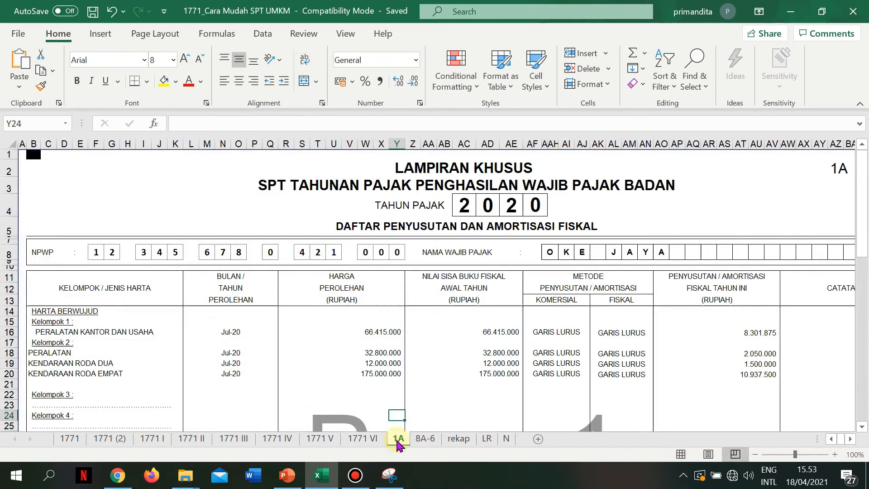
pyautogui.click(424, 438)
pyautogui.scroll(4, 417, 366)
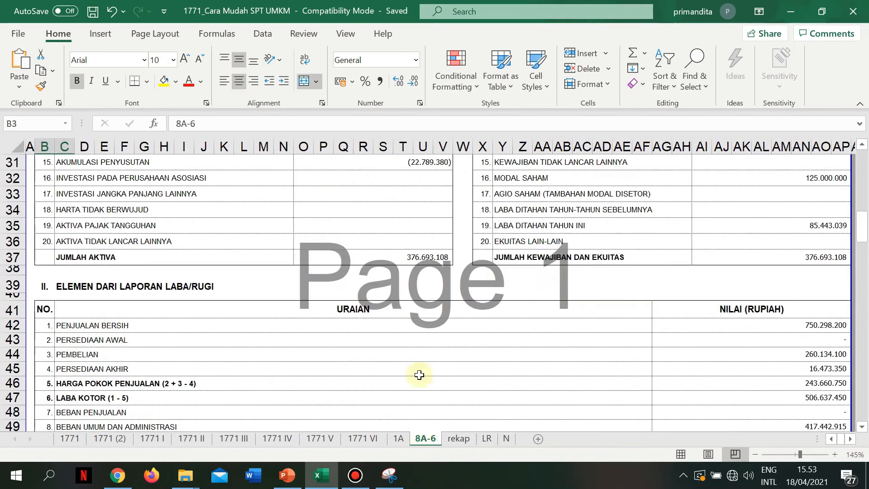
pyautogui.scroll(7, 413, 357)
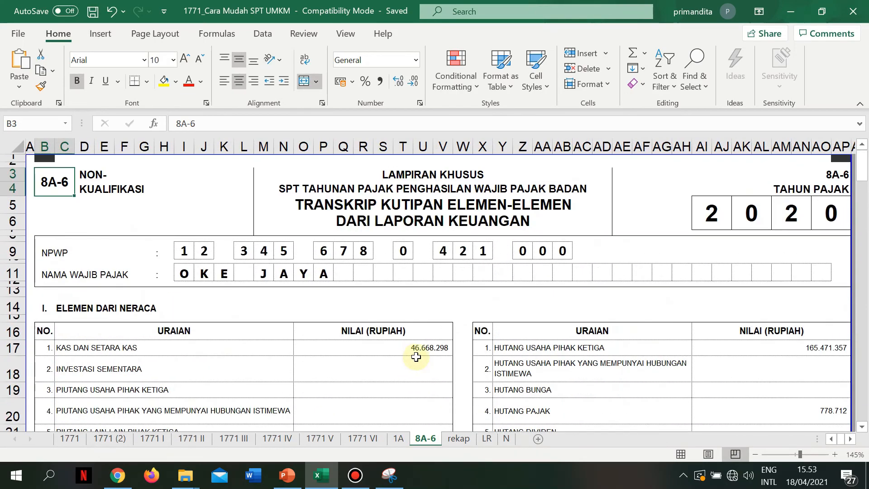
# Revisit the supporting sheets: the turnover recap on rekap, the balance sheet on N and the income statement on LR.
pyautogui.click(457, 438)
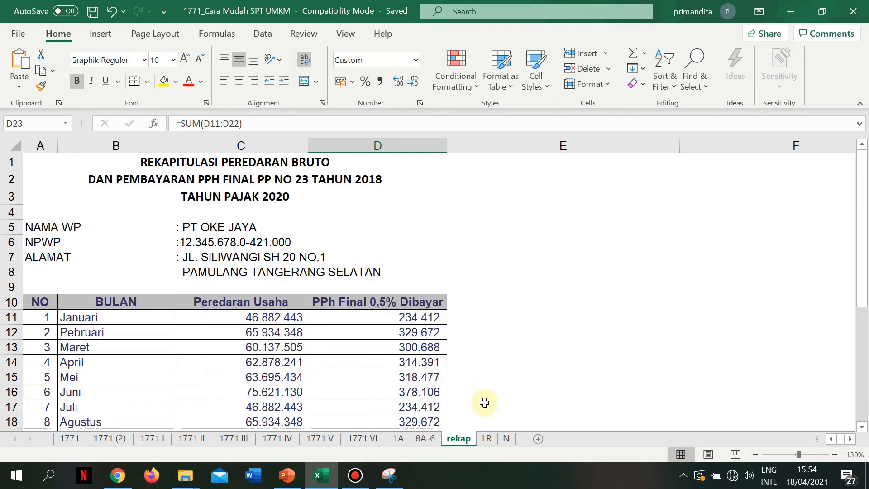
pyautogui.click(508, 441)
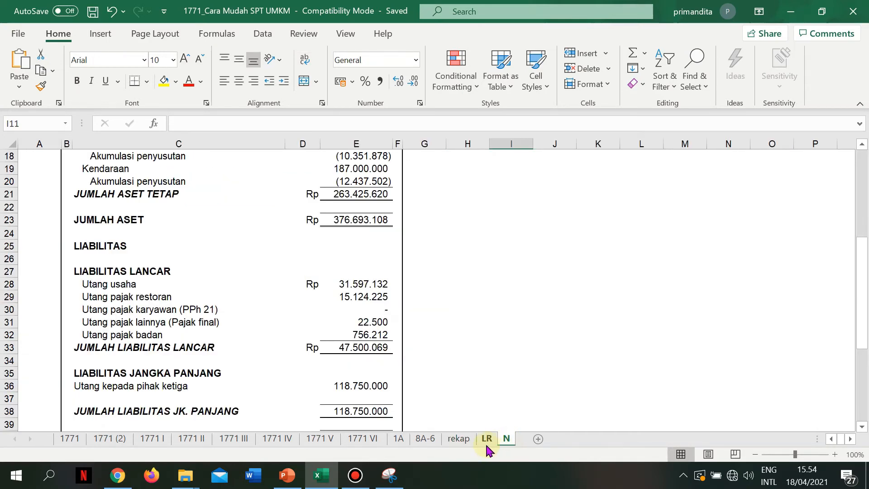
pyautogui.click(487, 440)
pyautogui.click(458, 440)
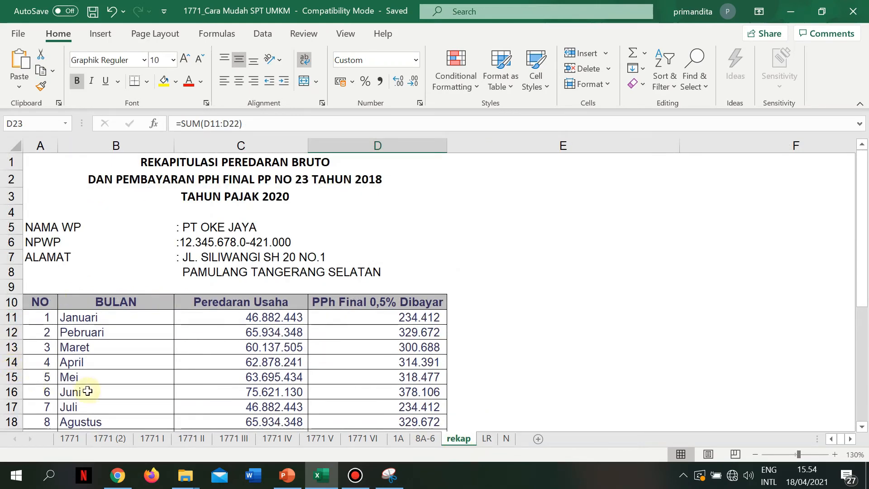
# Review the identity and taxable income sections of main form 1771 and the positive fiscal adjustments on sheet 1771 I.
pyautogui.click(75, 439)
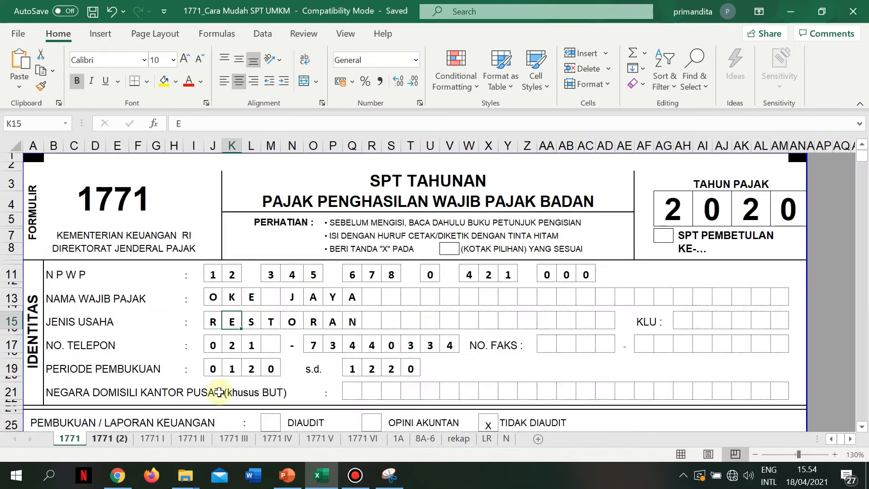
pyautogui.scroll(-4, 430, 330)
pyautogui.scroll(-9, 430, 330)
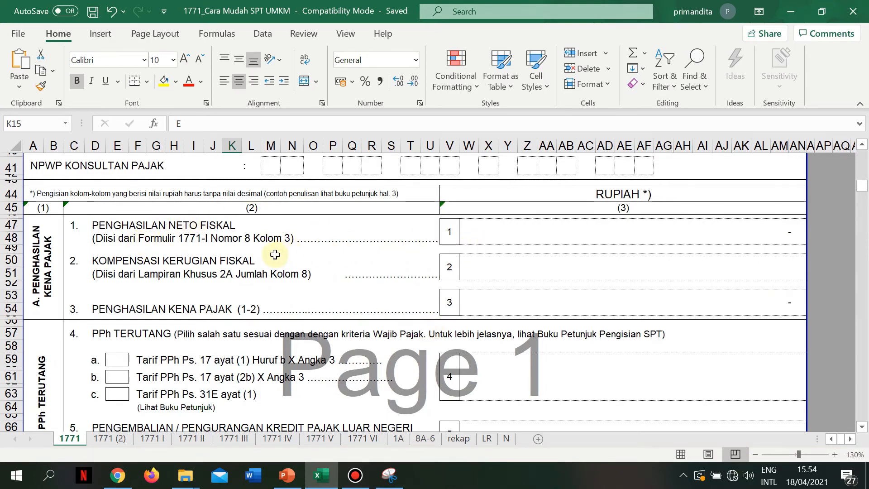
pyautogui.click(156, 438)
pyautogui.scroll(-8, 333, 353)
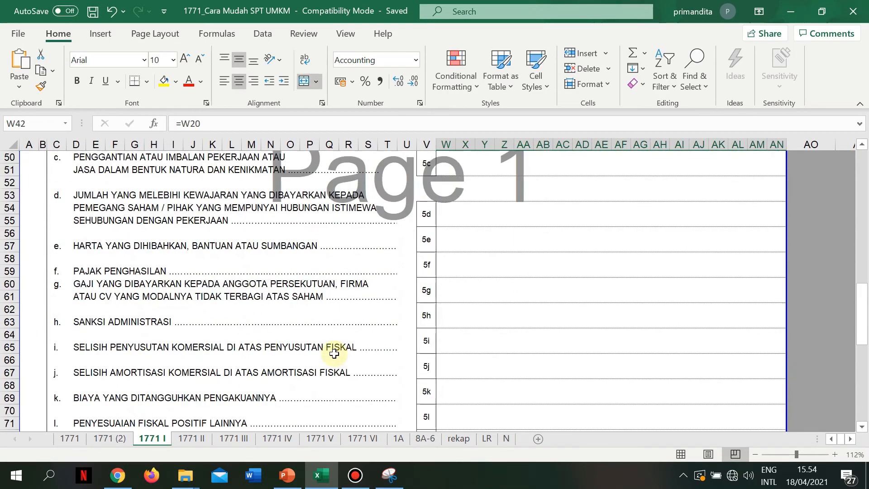
# Compare Penghasilan Neto Fiskal at item 8 of sheet 1771 I with section A, Penghasilan Kena Pajak, on main form 1771.
pyautogui.scroll(-10, 333, 353)
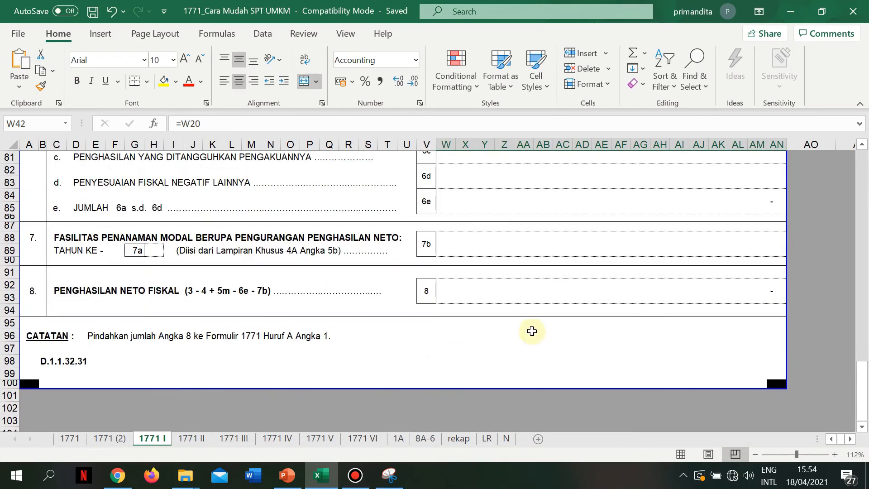
pyautogui.click(625, 292)
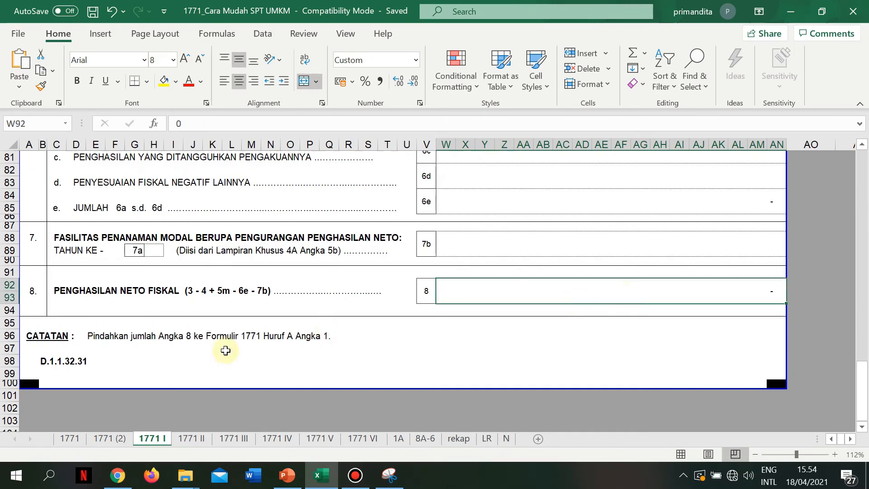
pyautogui.click(77, 443)
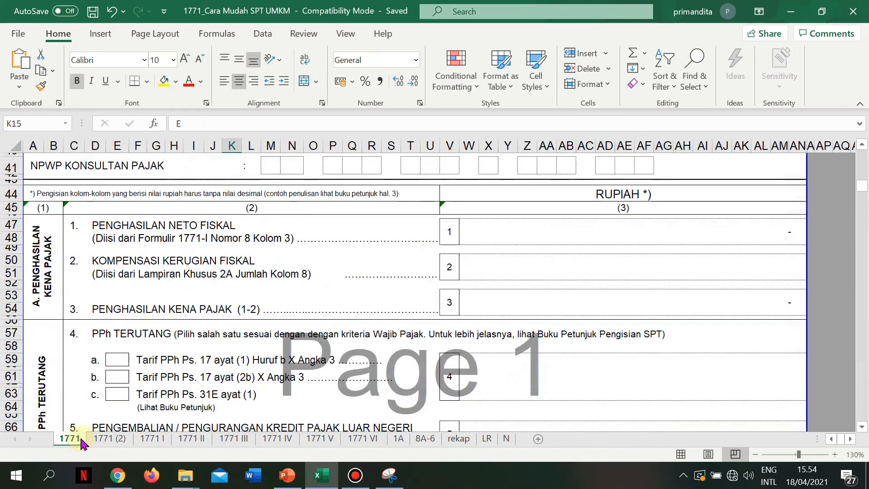
pyautogui.scroll(5, 545, 314)
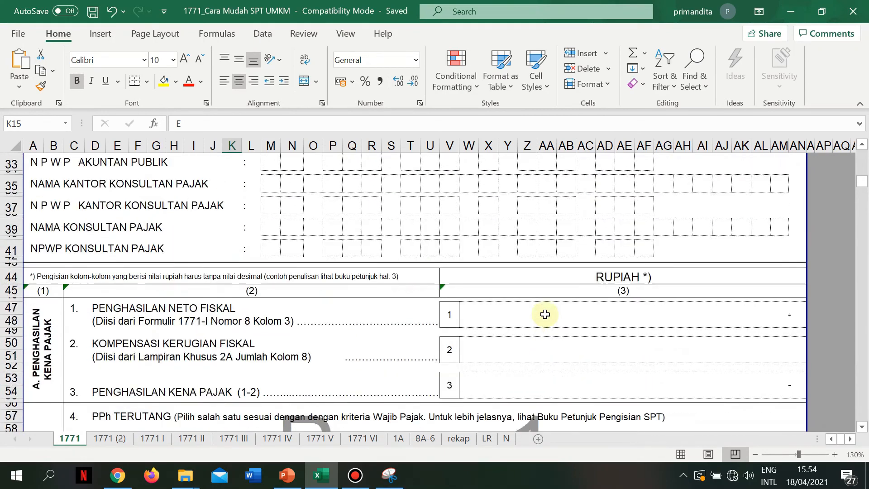
pyautogui.scroll(-2, 545, 314)
pyautogui.scroll(8, 545, 314)
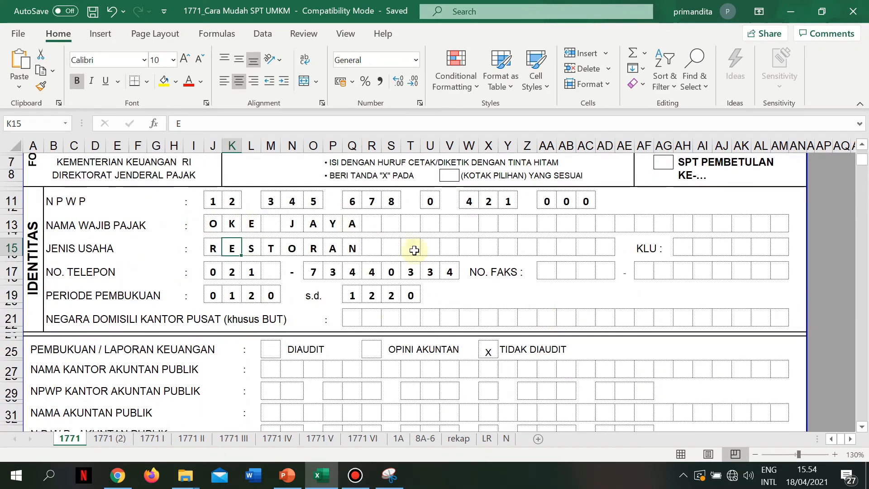
pyautogui.scroll(-10, 529, 379)
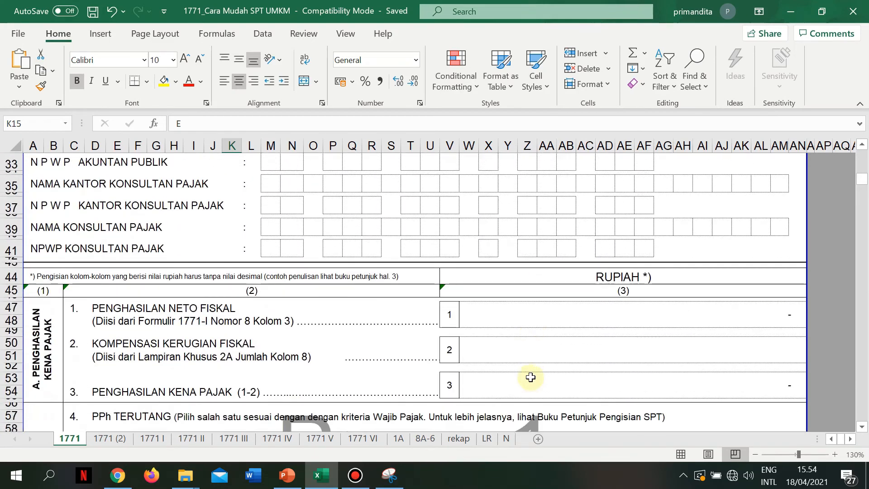
pyautogui.moveTo(710, 233); pyautogui.dragTo(670, 308)
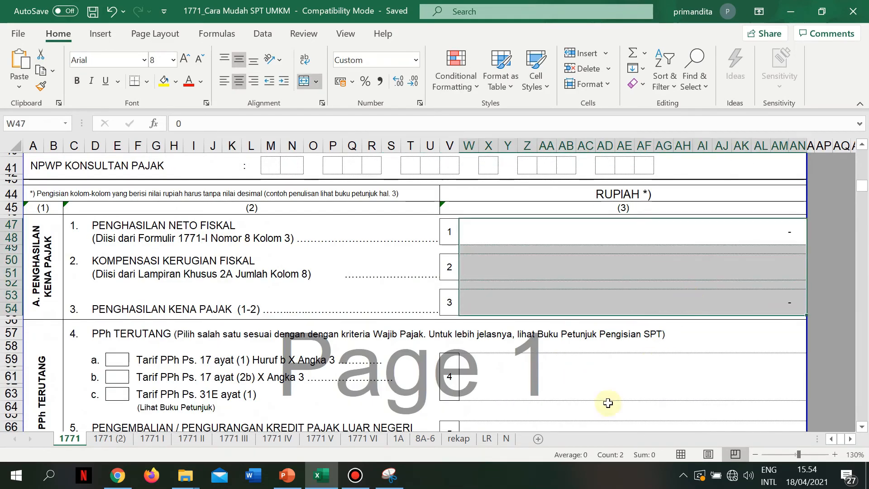
# Review sections B, C and D of main form 1771, covering PPh Terutang, Kredit Pajak and PPh Kurang/Lebih Bayar.
pyautogui.scroll(-1, 483, 379)
pyautogui.scroll(-4, 484, 378)
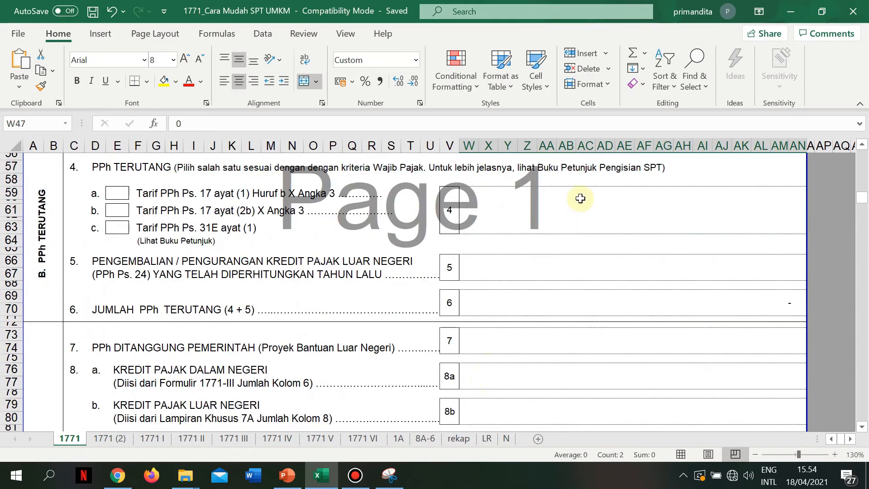
pyautogui.moveTo(578, 198); pyautogui.dragTo(579, 390)
pyautogui.scroll(-10, 578, 390)
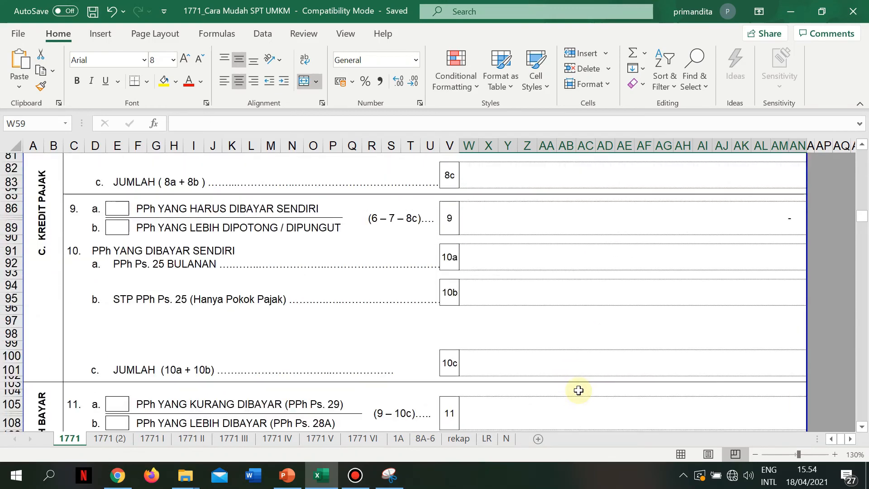
pyautogui.scroll(-2, 543, 353)
pyautogui.scroll(-2, 452, 346)
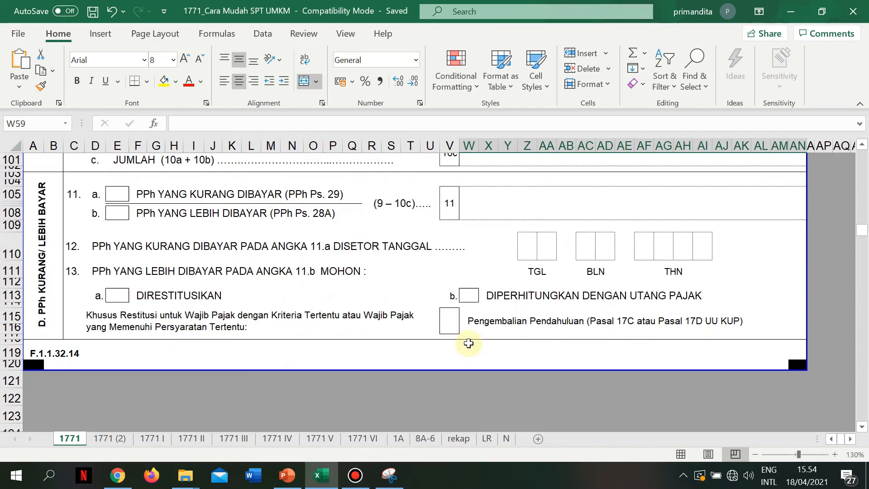
# Examine section E, Angsuran PPh Pasal 25 Tahun Berjalan, items 14a to 14g, on sheet 1771 (2).
pyautogui.click(115, 439)
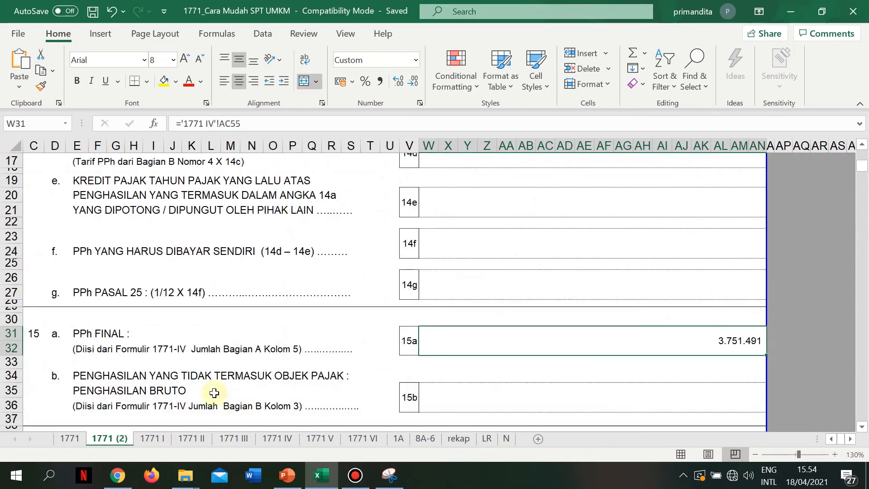
pyautogui.scroll(4, 283, 361)
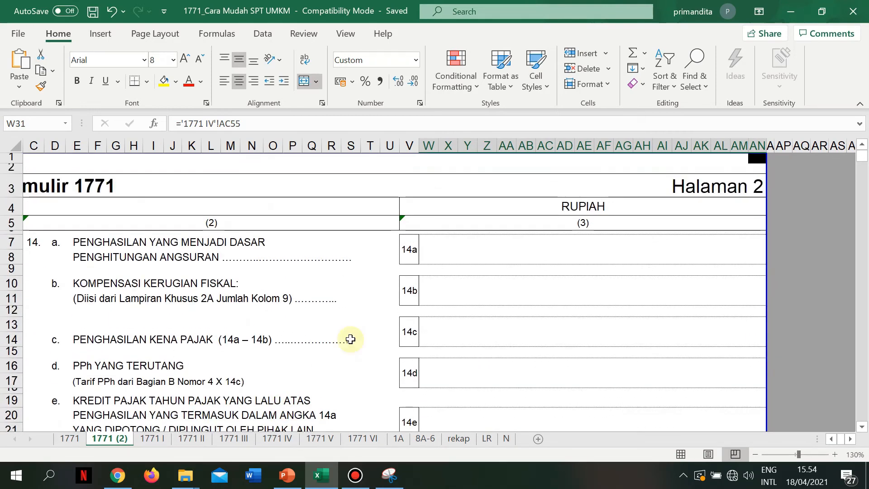
pyautogui.hscroll(-2, 639, 409)
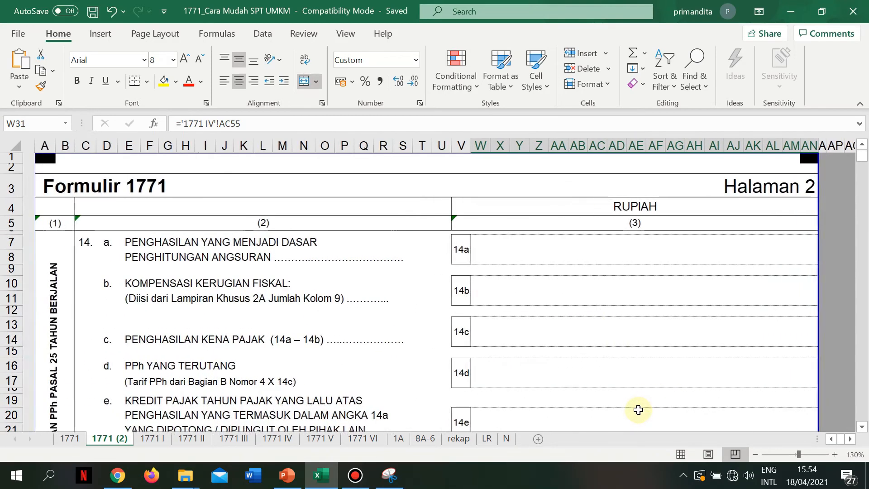
pyautogui.click(315, 277)
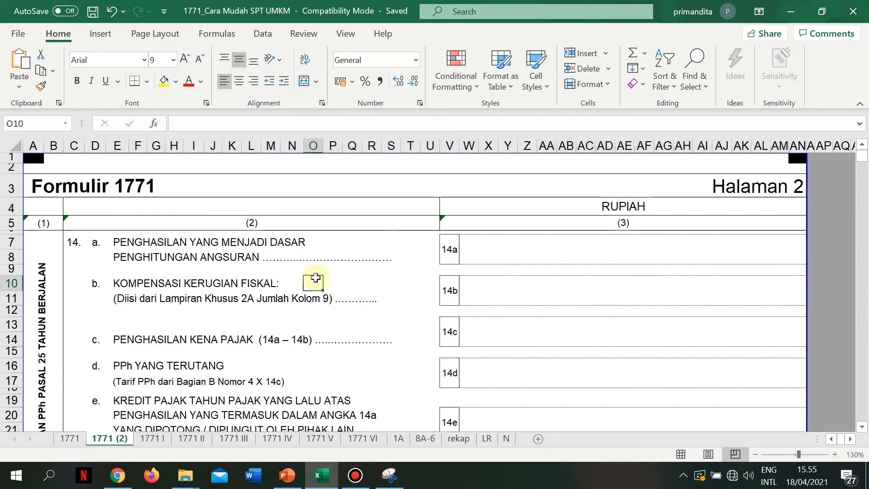
pyautogui.scroll(-4, 316, 277)
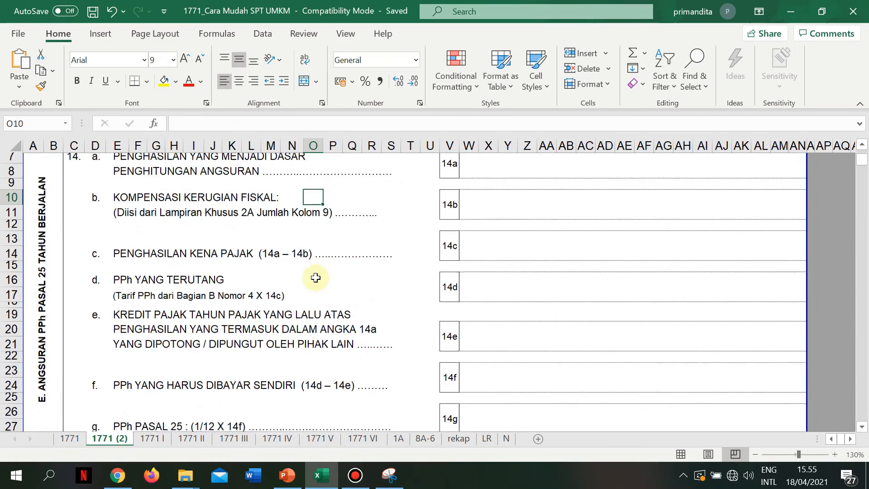
pyautogui.scroll(-5, 315, 277)
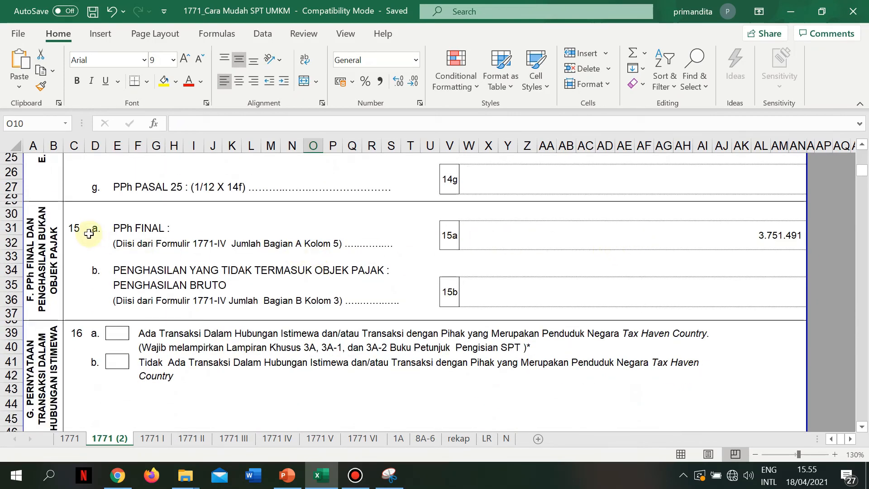
# Trace the PPh Final amount in item 15a of sheet 1771 (2) to item 14 and Jumlah Bagian A on sheet 1771 IV.
pyautogui.click(80, 229)
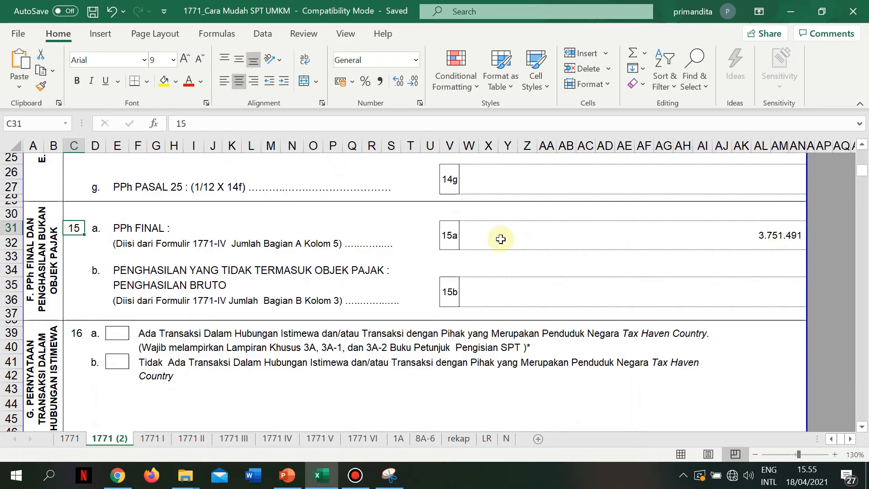
pyautogui.click(501, 240)
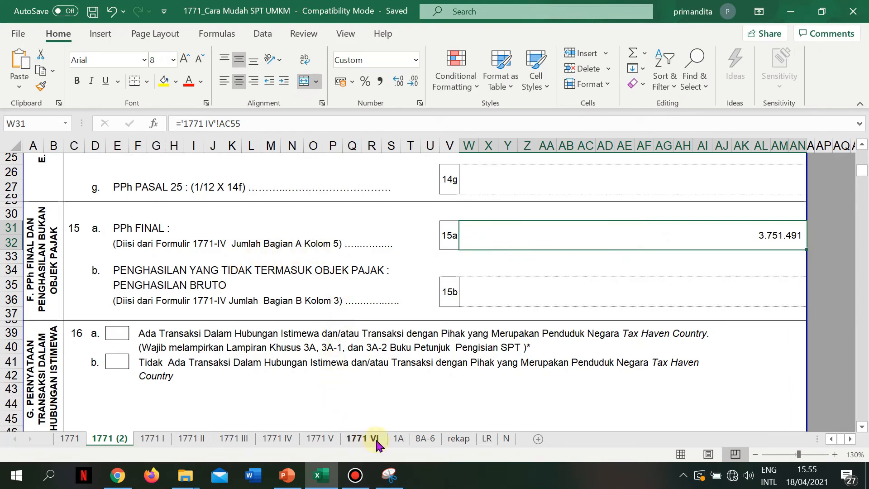
pyautogui.click(285, 440)
pyautogui.scroll(-2, 491, 343)
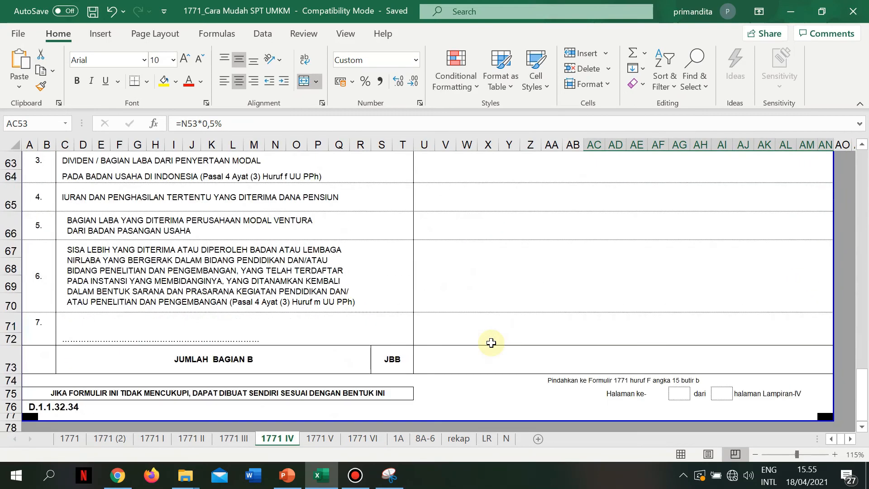
pyautogui.scroll(6, 491, 342)
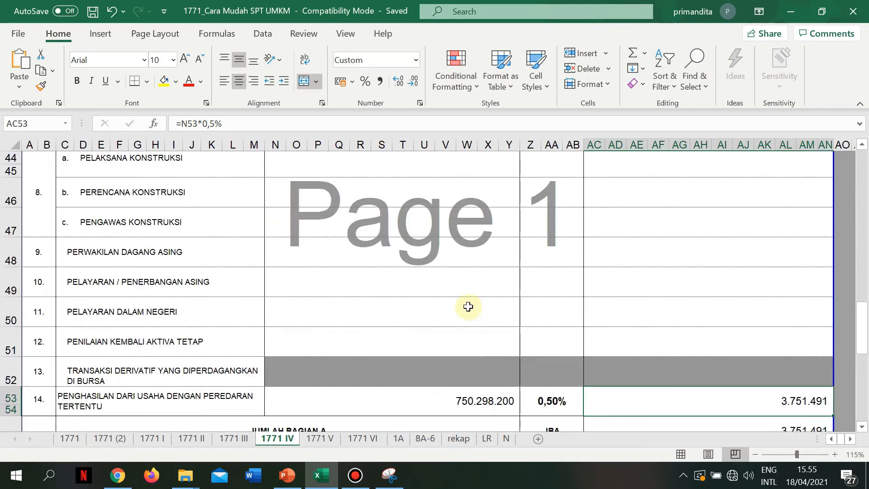
pyautogui.scroll(-1, 468, 306)
pyautogui.click(417, 375)
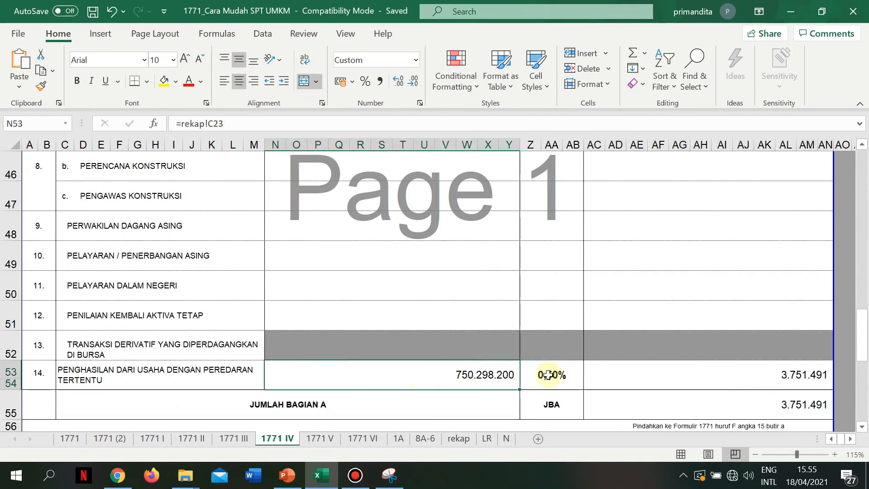
pyautogui.click(721, 372)
pyautogui.click(463, 374)
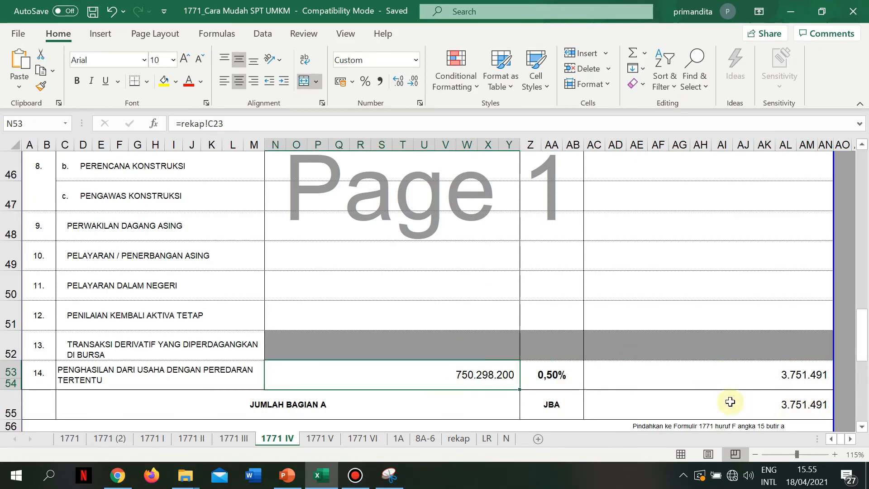
pyautogui.click(123, 440)
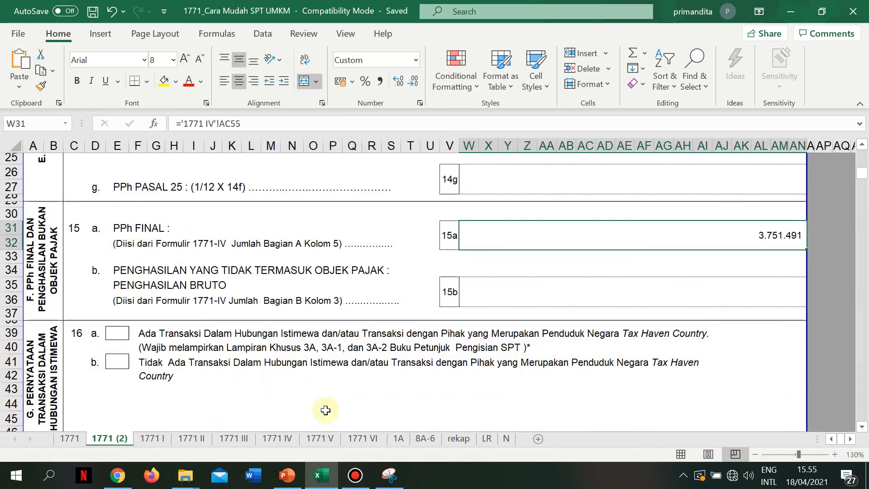
pyautogui.scroll(1, 707, 303)
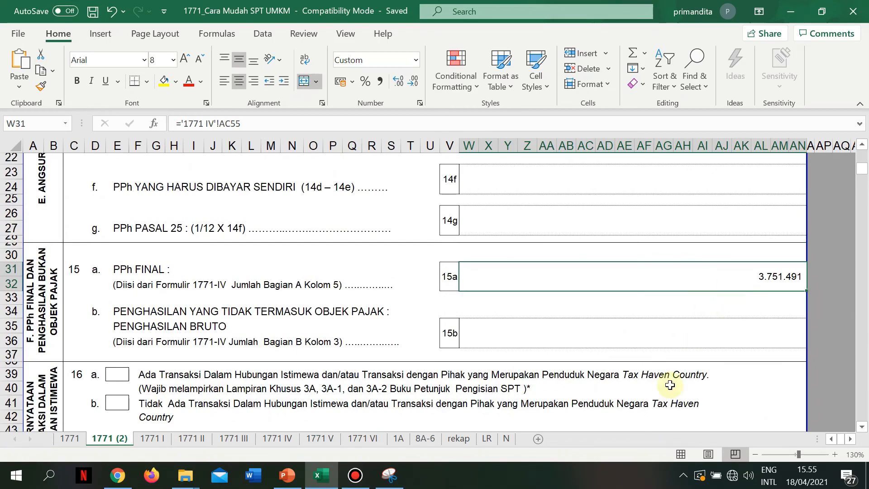
# Check the related-party statement in section G and the marked attachments in section H of sheet 1771 (2).
pyautogui.scroll(-6, 670, 385)
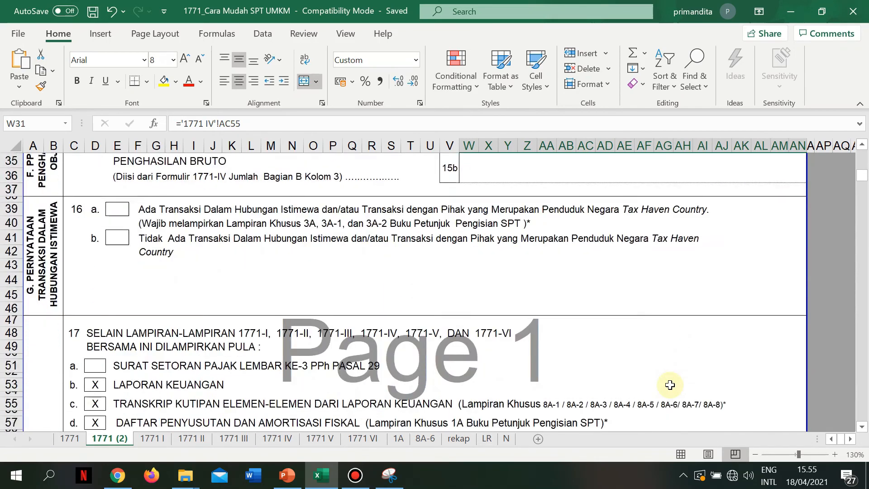
pyautogui.scroll(4, 547, 365)
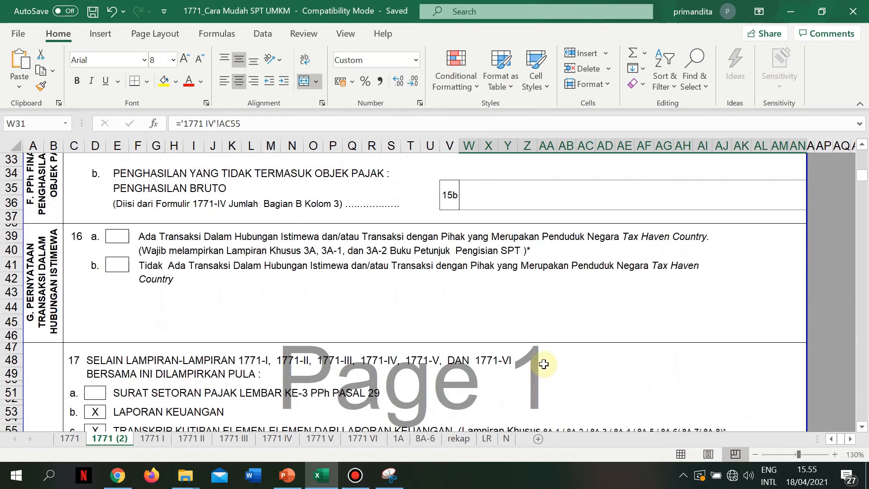
pyautogui.scroll(-3, 254, 347)
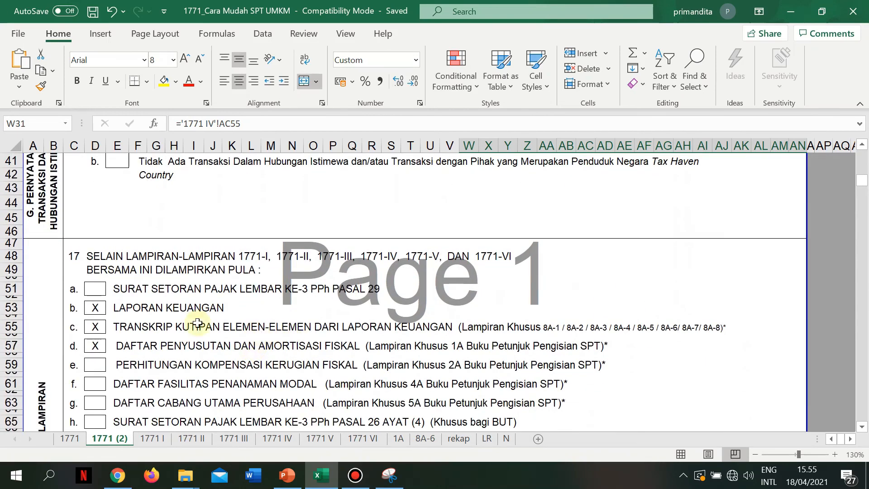
pyautogui.click(140, 311)
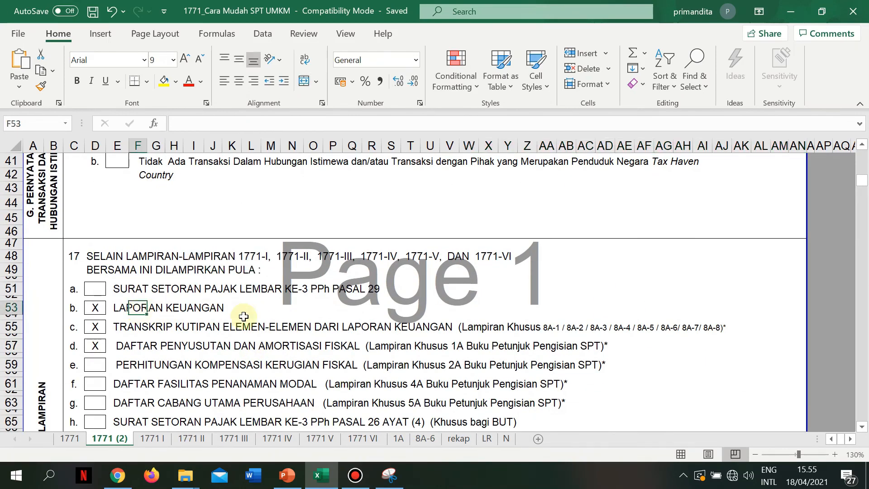
pyautogui.scroll(-1, 243, 316)
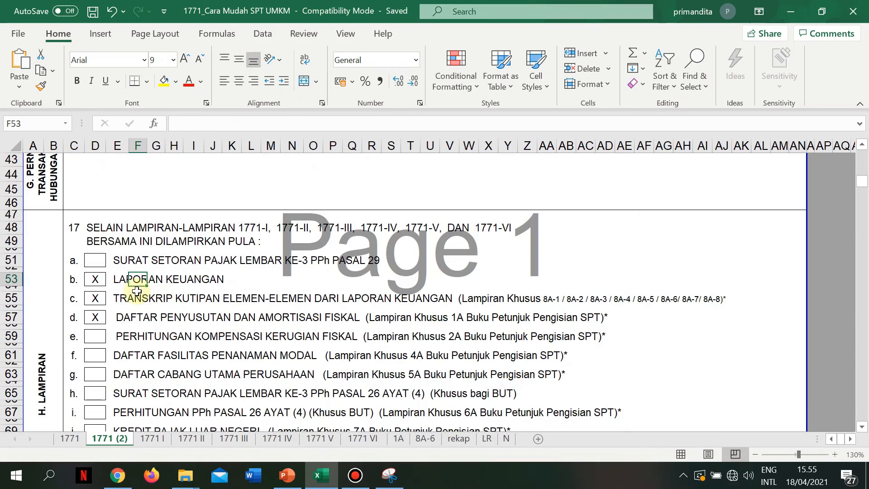
pyautogui.click(100, 303)
pyautogui.scroll(-2, 123, 319)
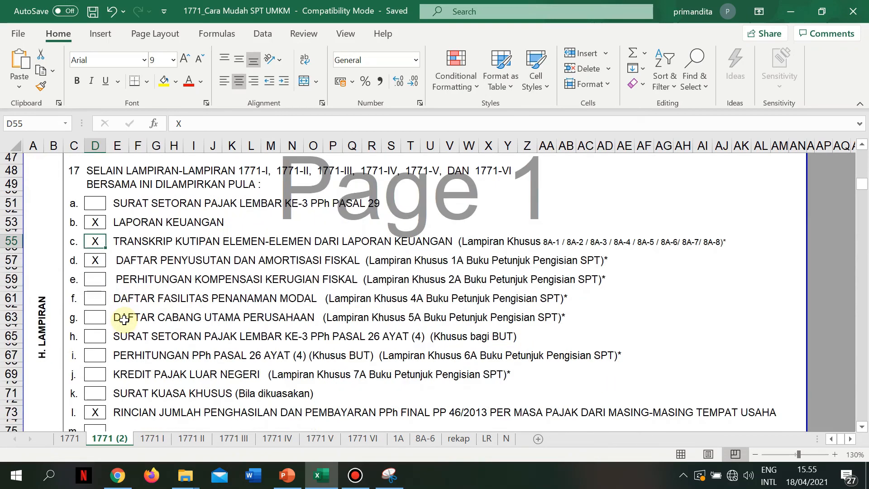
pyautogui.click(136, 279)
pyautogui.scroll(-1, 136, 279)
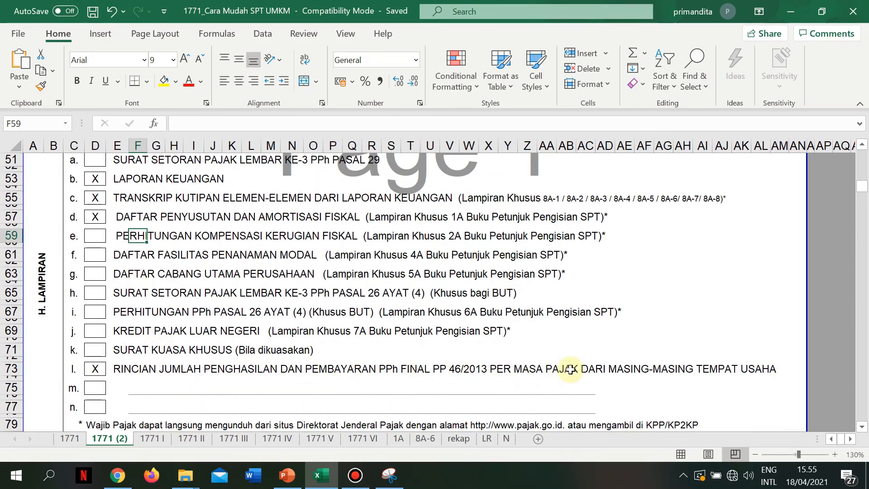
pyautogui.click(91, 370)
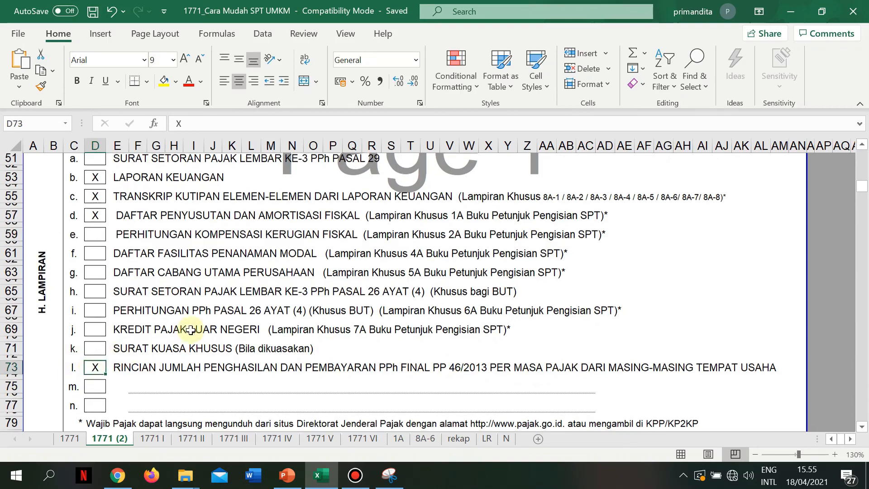
# Review the Pernyataan section of sheet 1771 (2), including the signatory, place, date and signature fields, and return to the sheet's beginning.
pyautogui.scroll(-7, 190, 330)
pyautogui.scroll(-3, 191, 330)
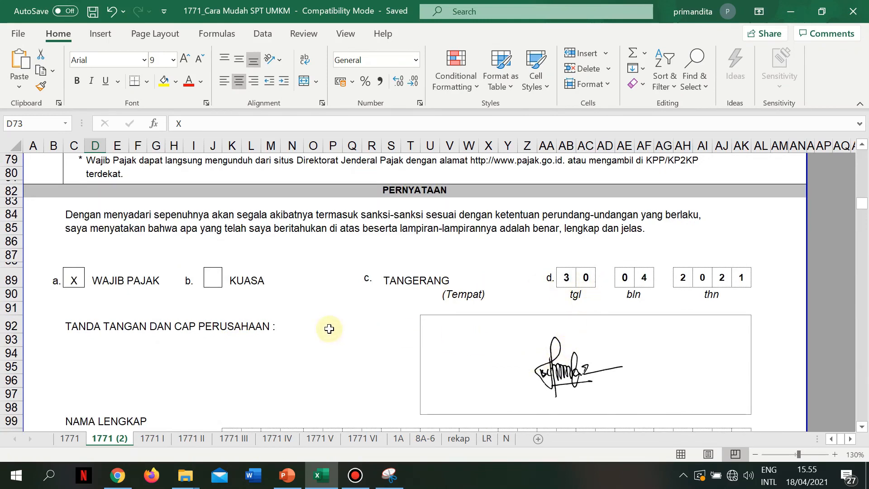
pyautogui.scroll(-1, 329, 328)
pyautogui.scroll(-1, 329, 328)
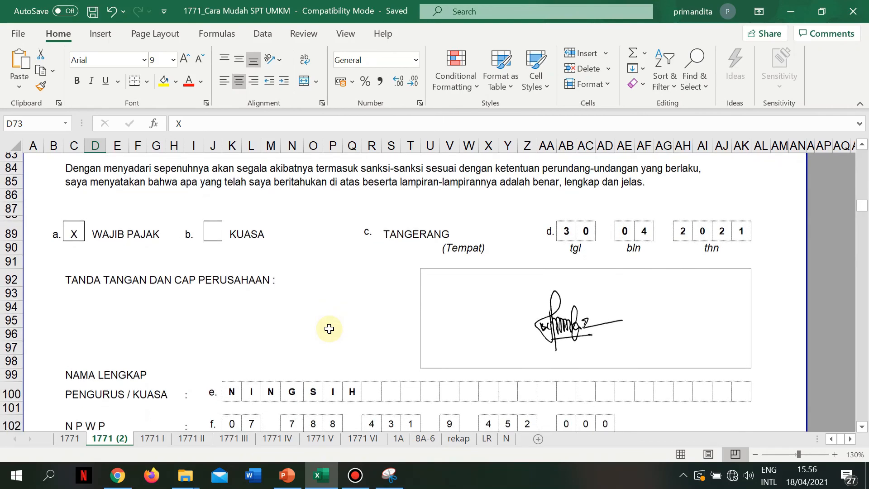
pyautogui.scroll(-1, 330, 329)
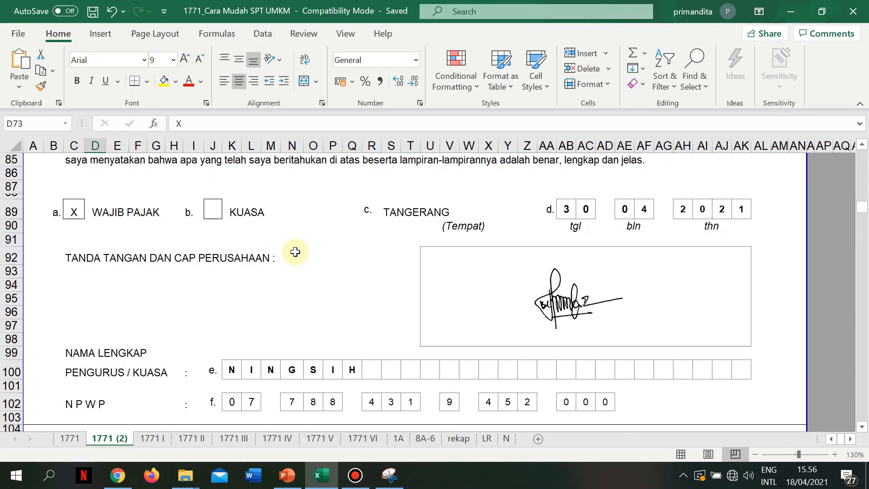
pyautogui.scroll(5, 296, 252)
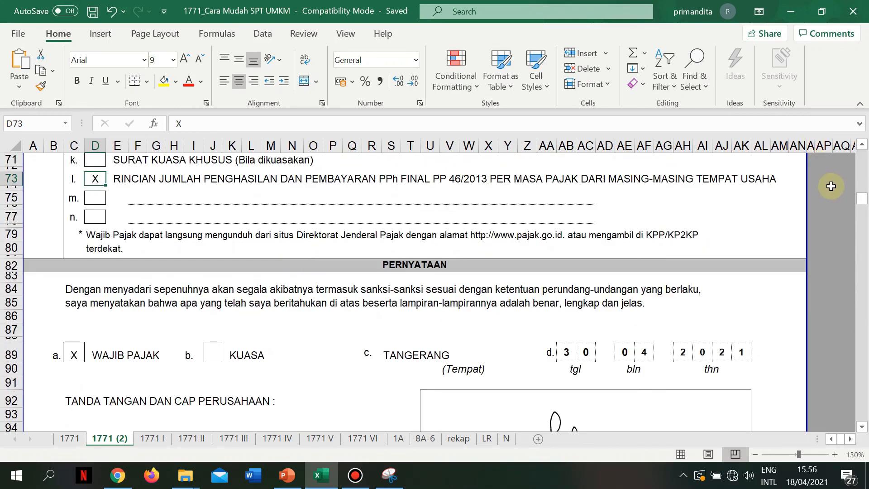
pyautogui.moveTo(862, 199); pyautogui.dragTo(859, 159)
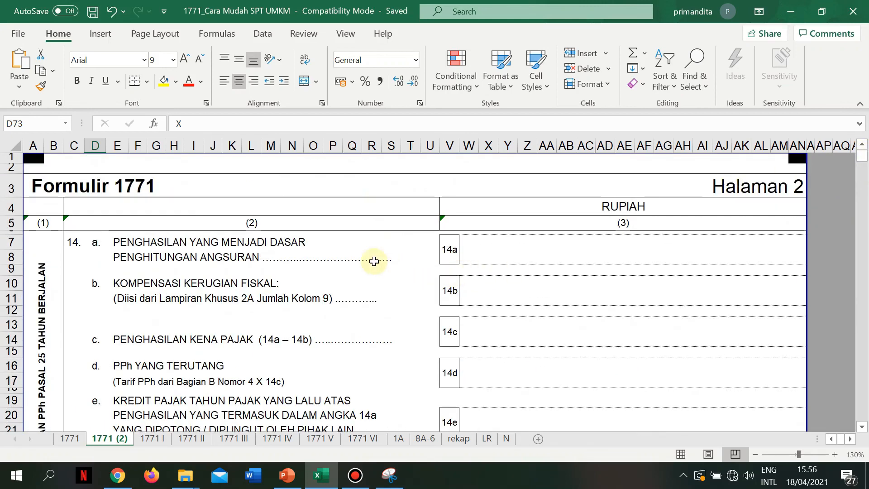